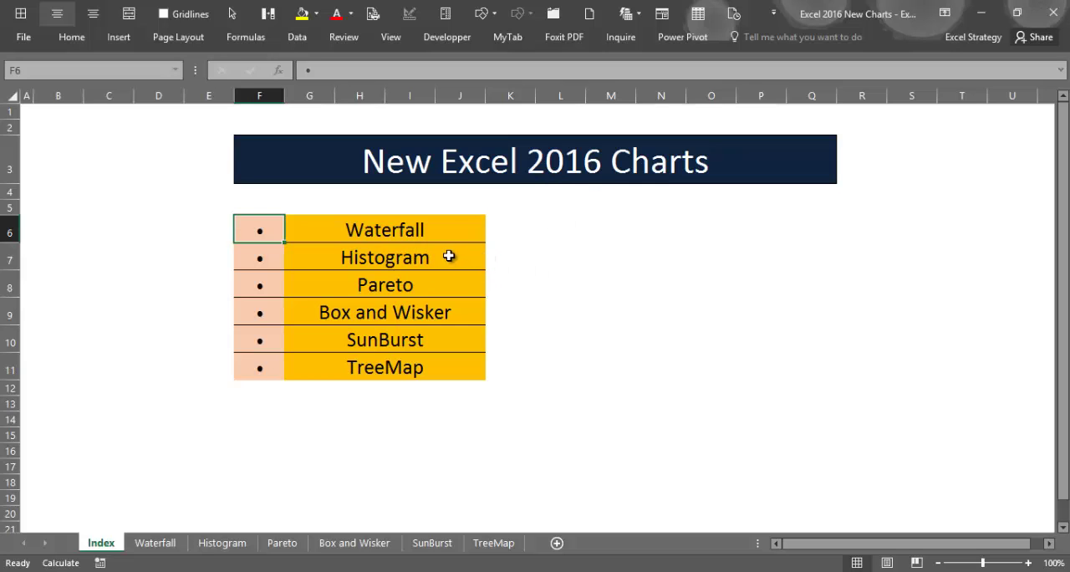
- Open the Histogram sheet from the index and review the table's Category and Data Sample columns
click(400, 258)
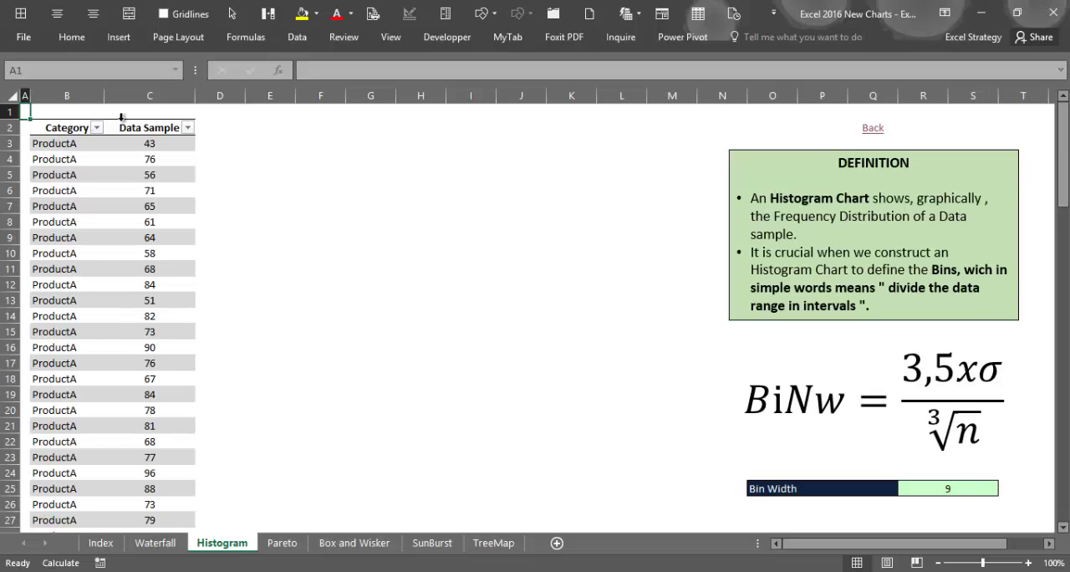
click(164, 127)
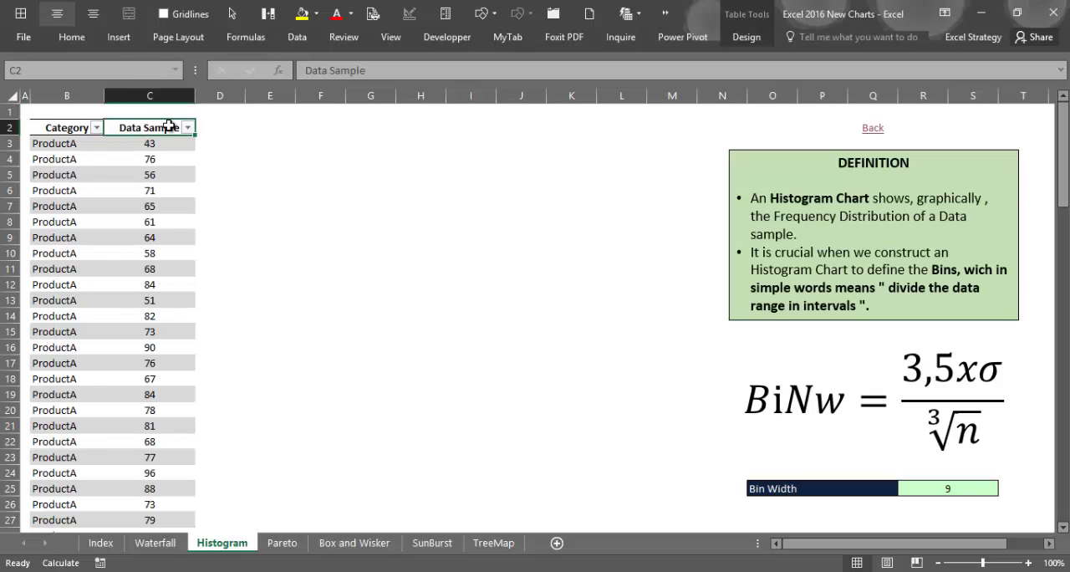
drag(171, 148, 172, 267)
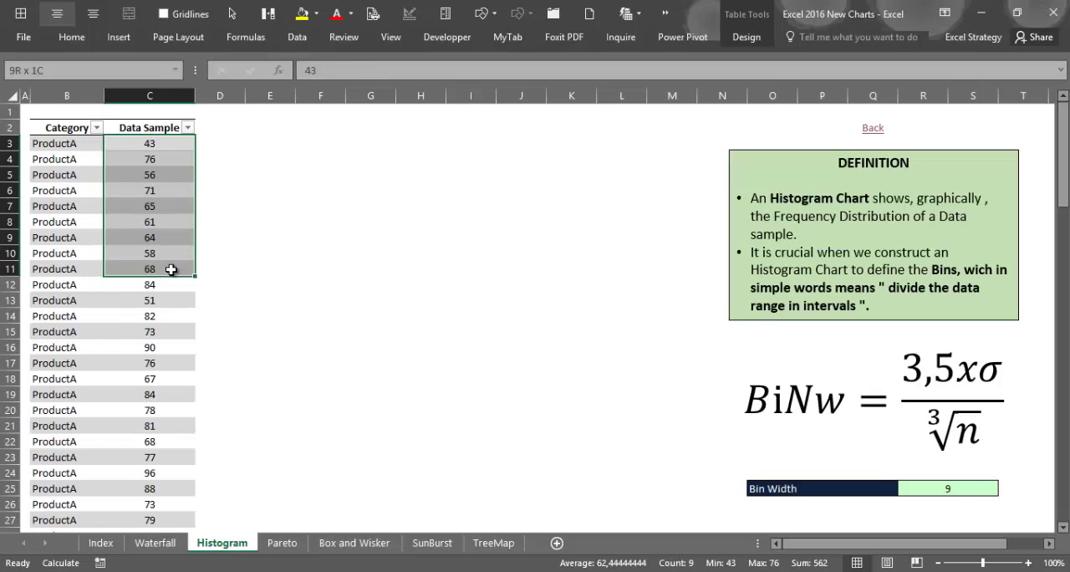
click(163, 143)
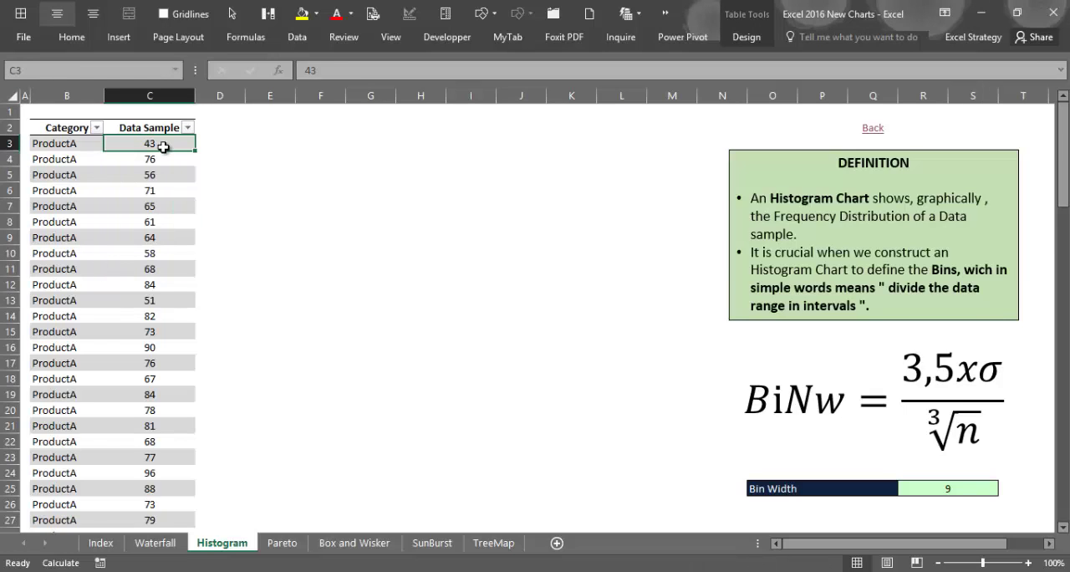
click(60, 134)
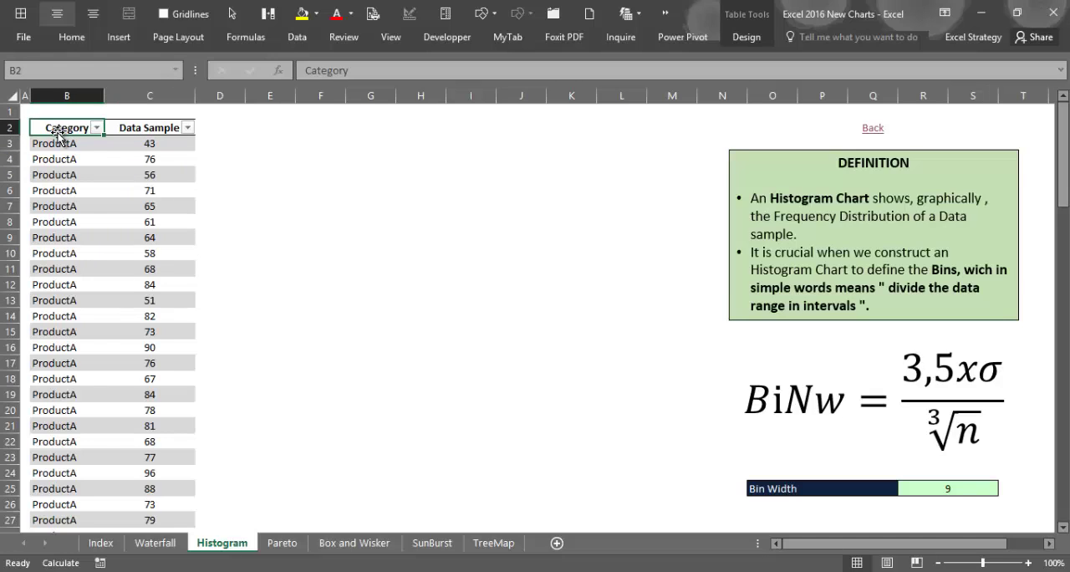
click(56, 144)
drag(57, 143, 57, 175)
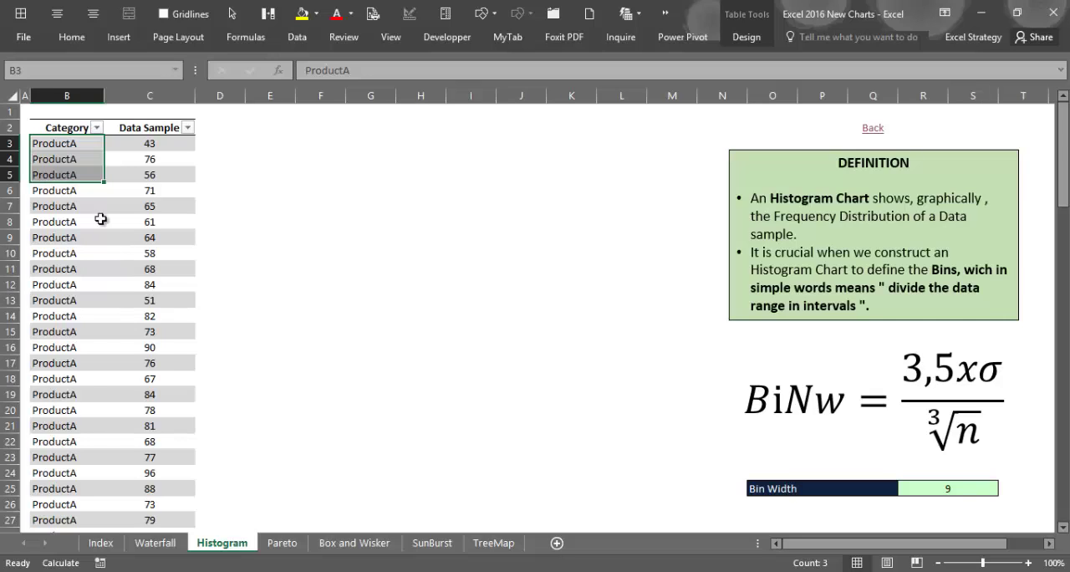
- Insert the recommended Histogram chart from the table's data and enlarge it to about 16.6 by 10.7 cm beside the table
click(71, 145)
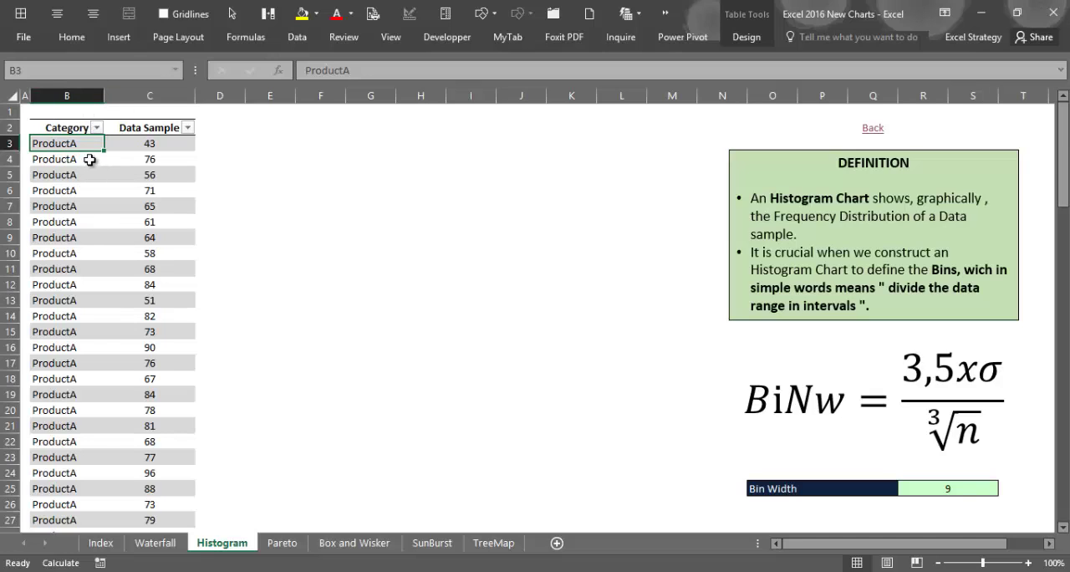
click(119, 37)
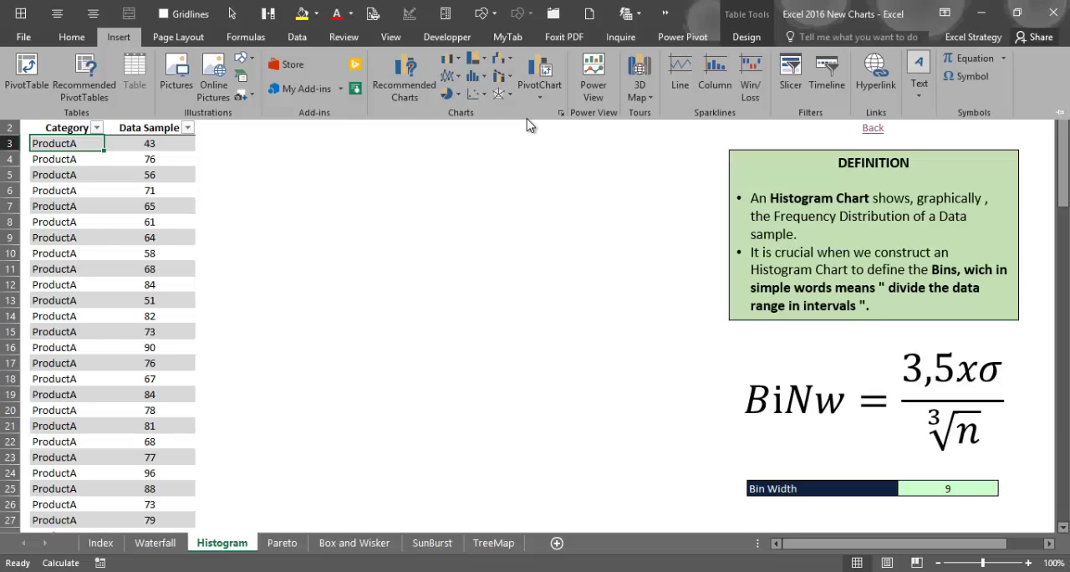
click(416, 92)
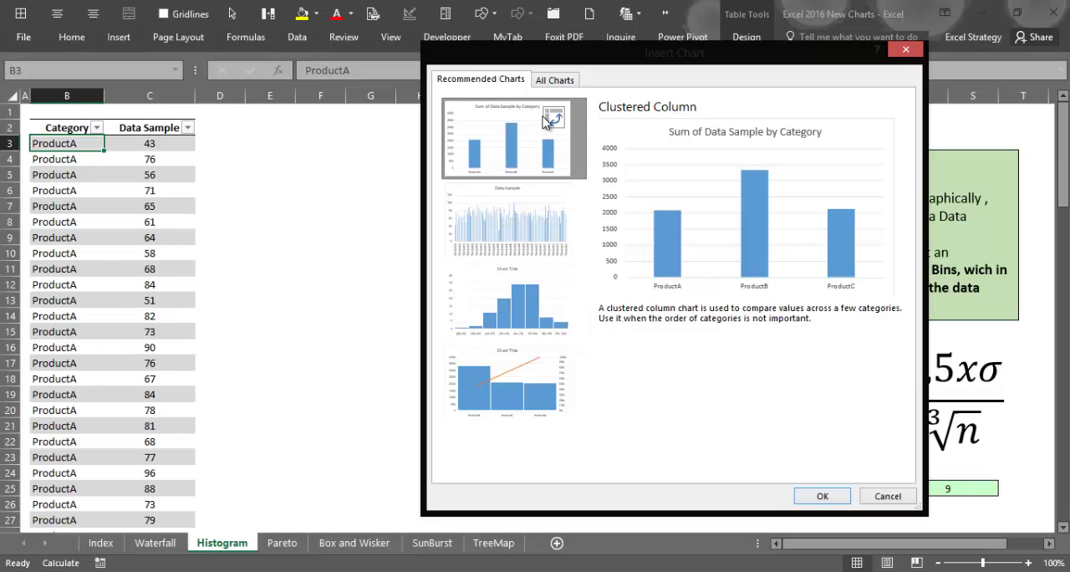
click(551, 293)
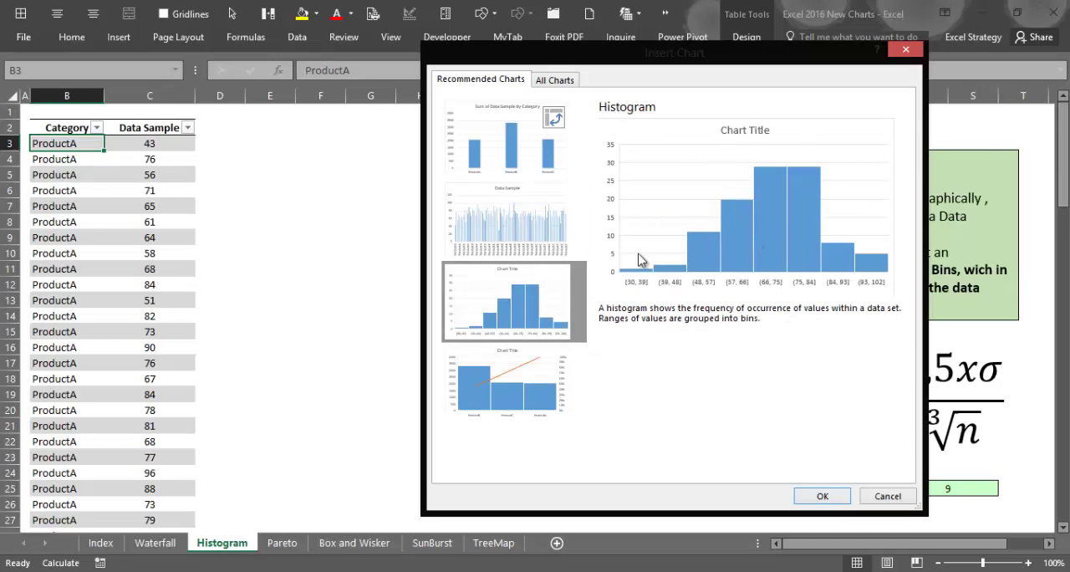
click(820, 496)
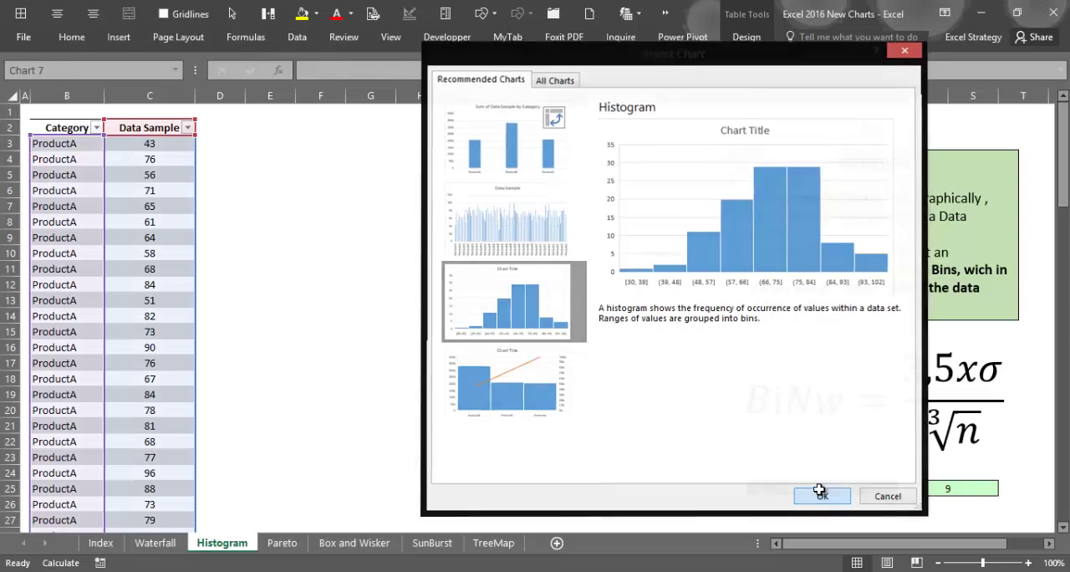
drag(367, 219, 222, 135)
drag(590, 357, 705, 448)
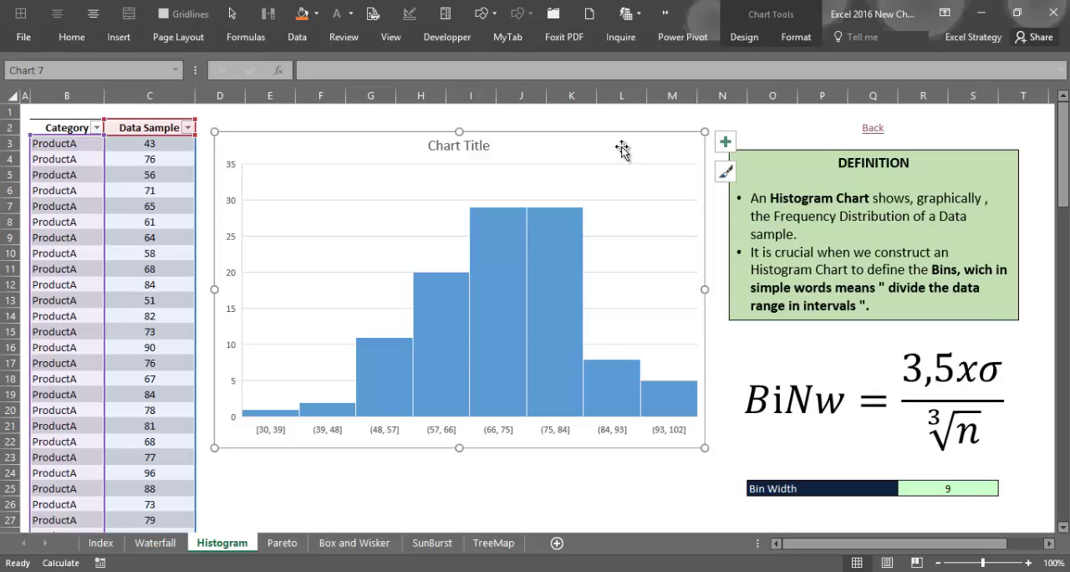
- Change the histogram's chart title to "Data Sample" and deselect the chart
click(487, 143)
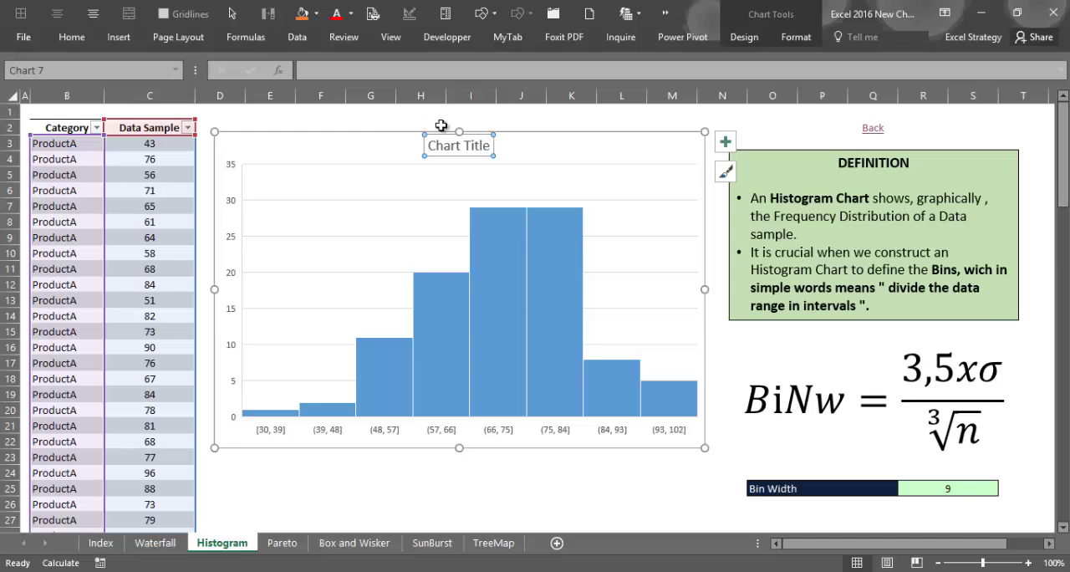
drag(489, 145, 425, 148)
text(Data)
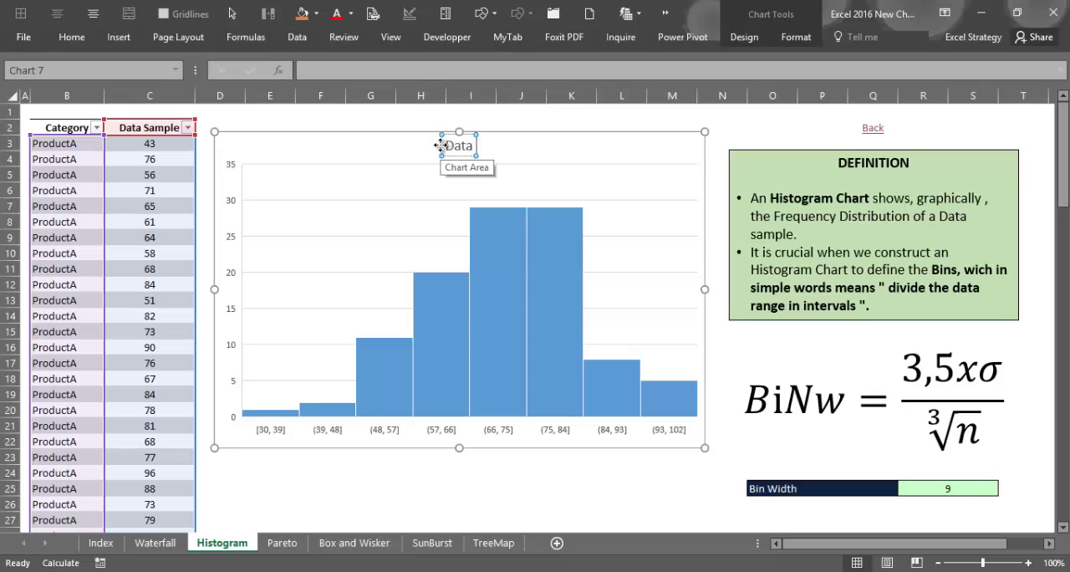
text( Samp)
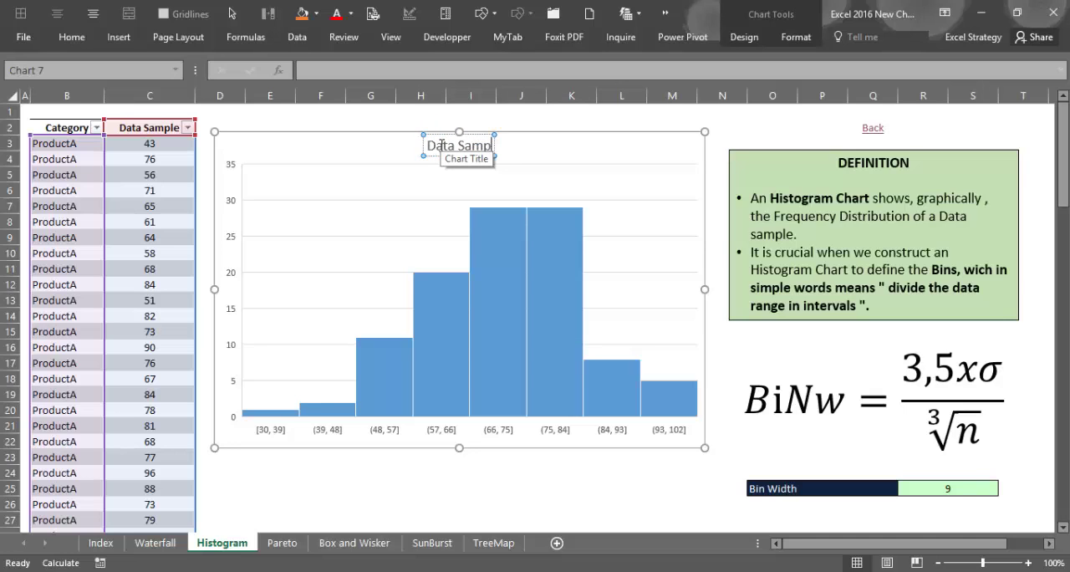
text(le)
key(Escape)
key(Escape)
key(Escape)
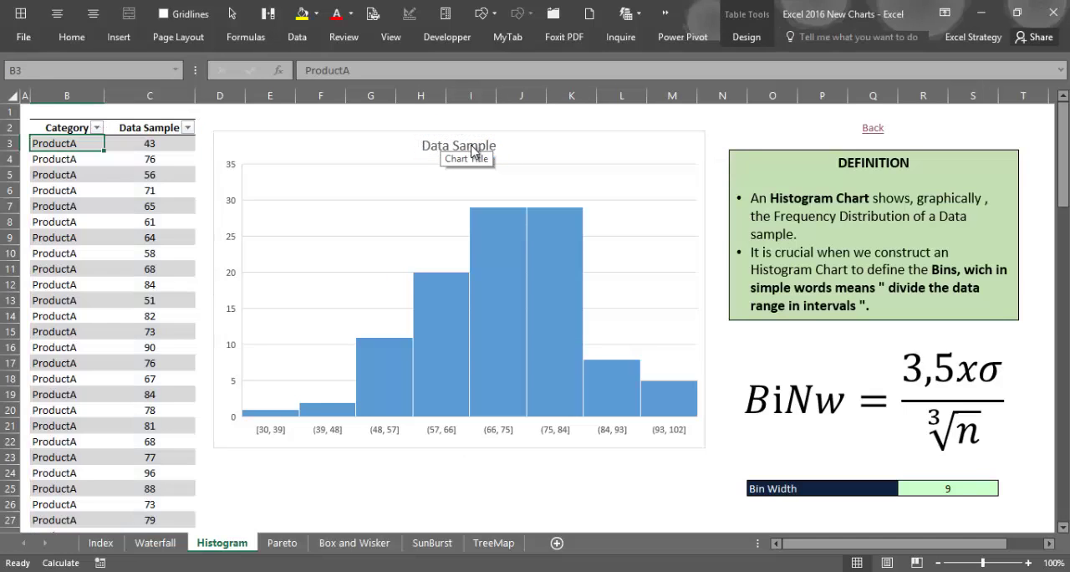
click(614, 148)
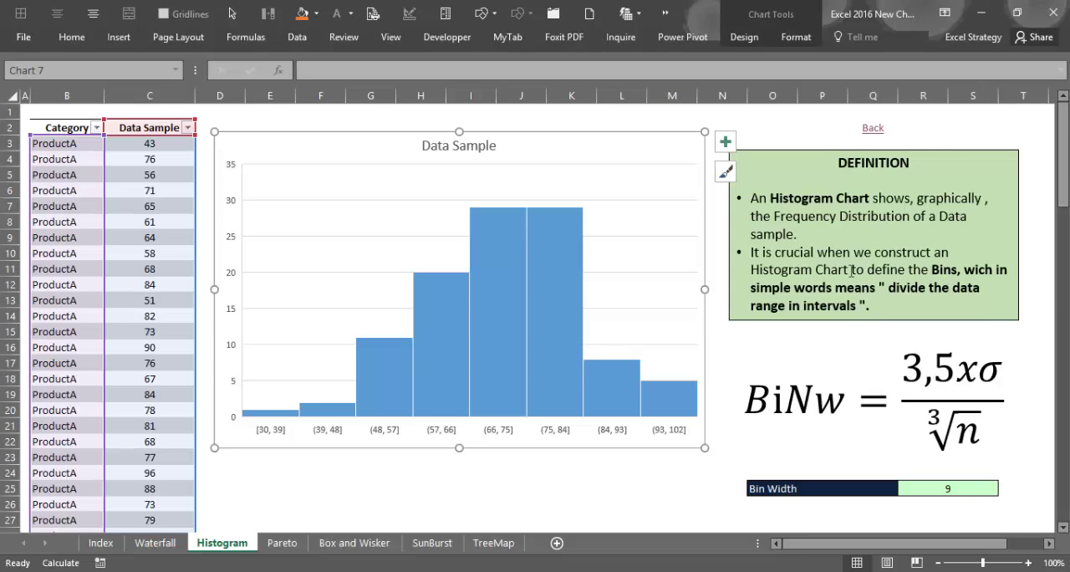
drag(963, 270, 933, 273)
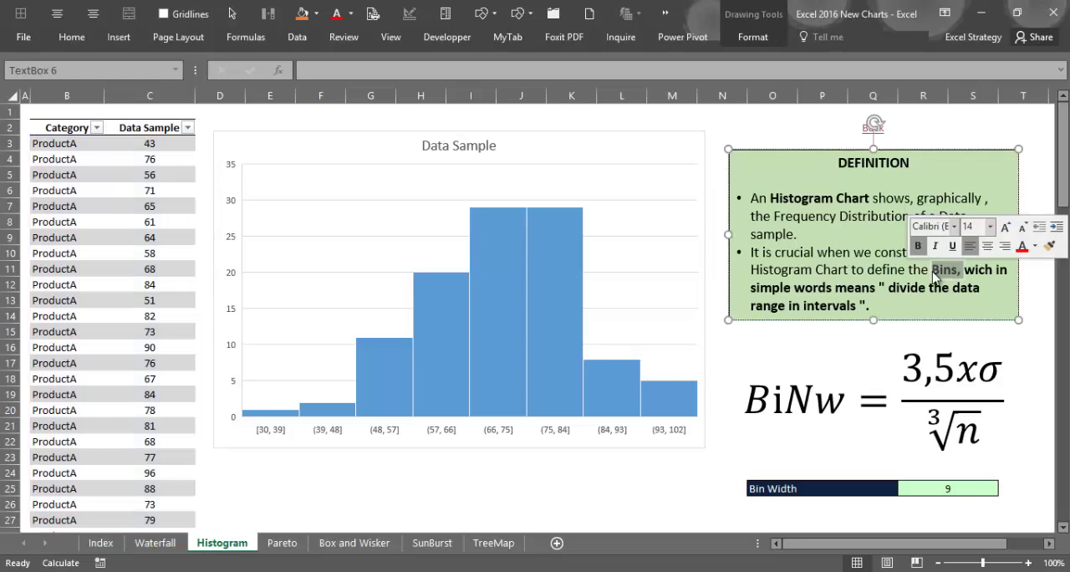
click(934, 273)
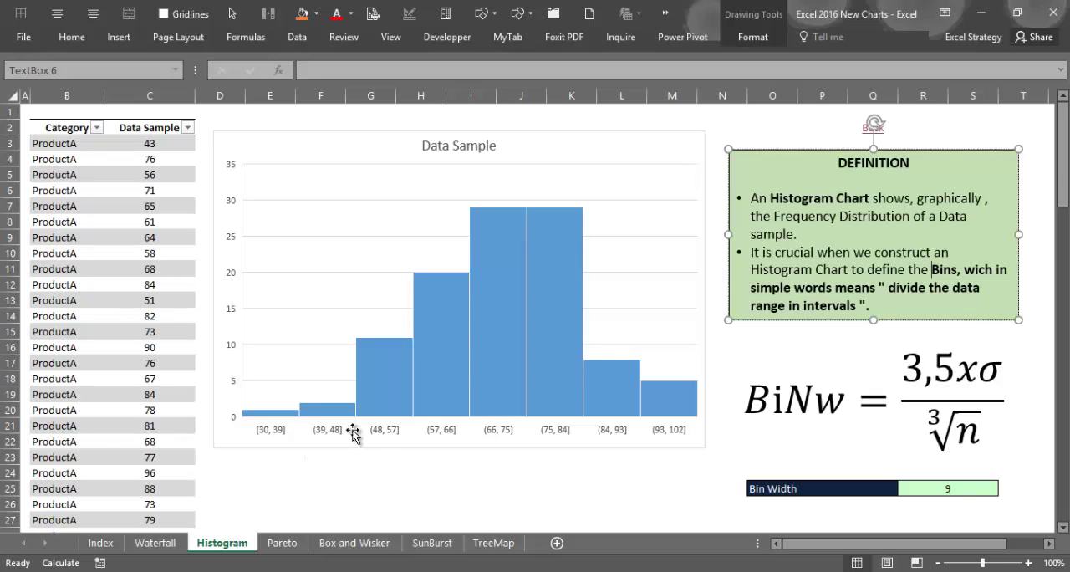
- Open the formatting options of the histogram's horizontal axis and group the bins By Category
click(294, 431)
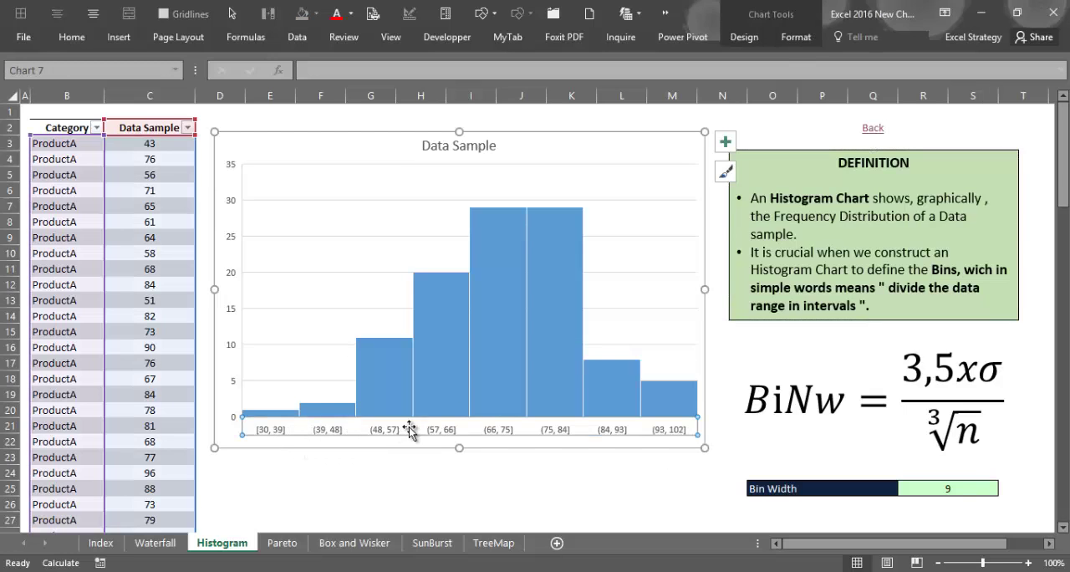
right_click(660, 433)
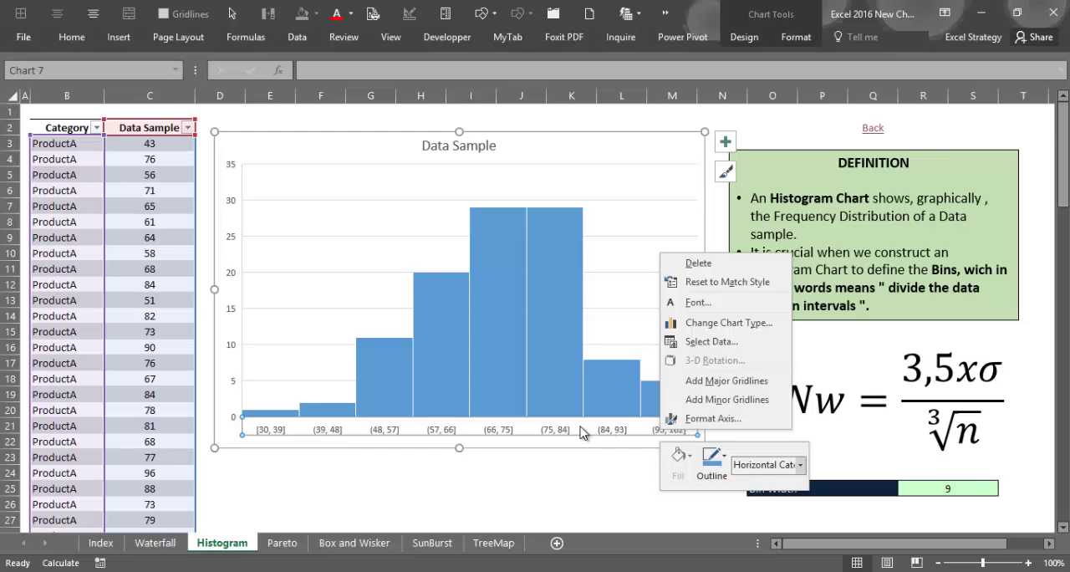
click(699, 419)
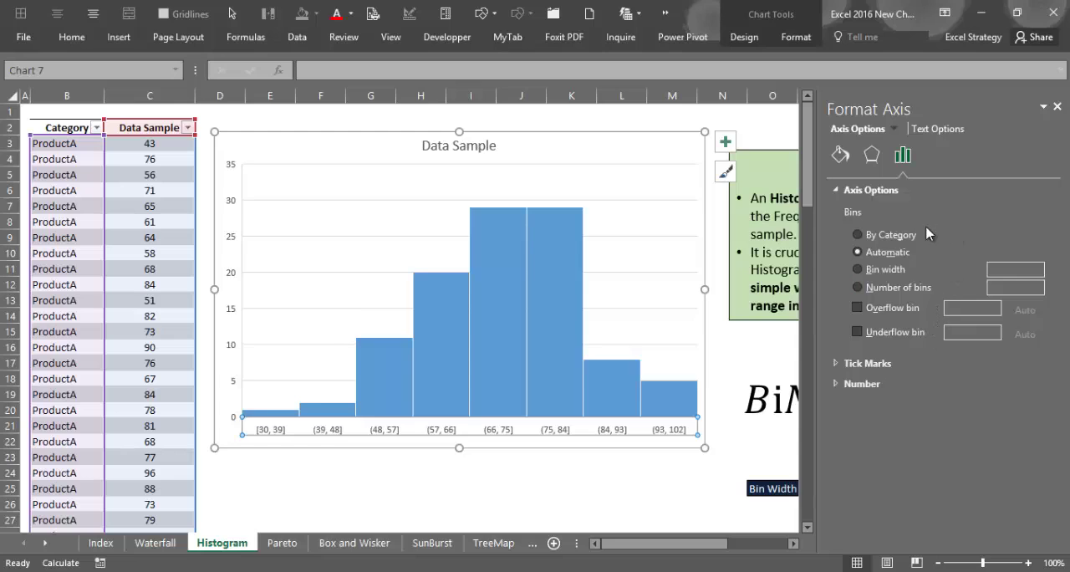
click(893, 236)
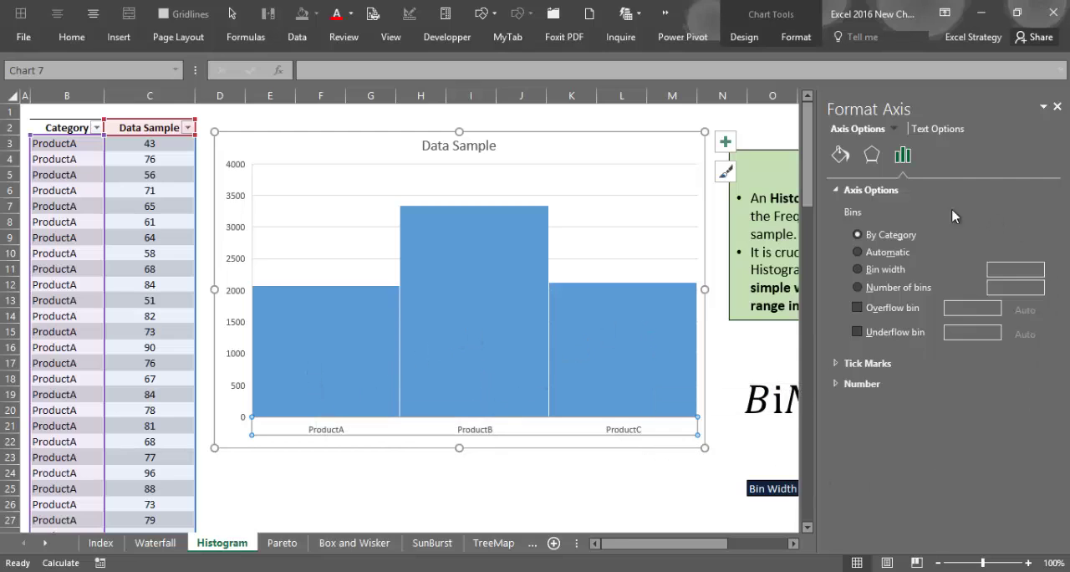
- Switch the axis bins to Automatic and on to the Bin width option, and compare it with the sheet's calculated Bin Width
click(860, 253)
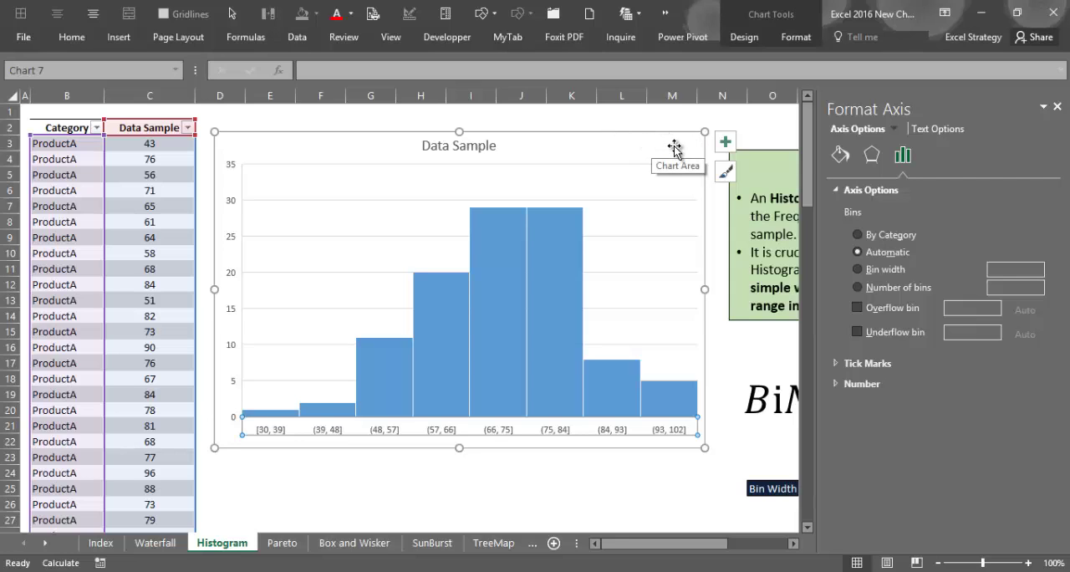
click(867, 273)
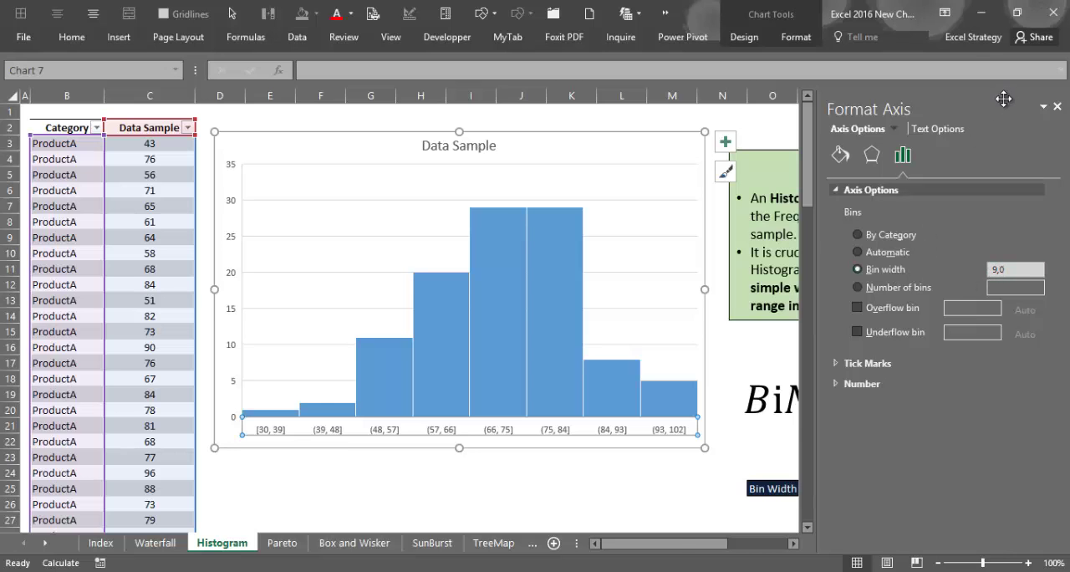
drag(683, 544, 734, 544)
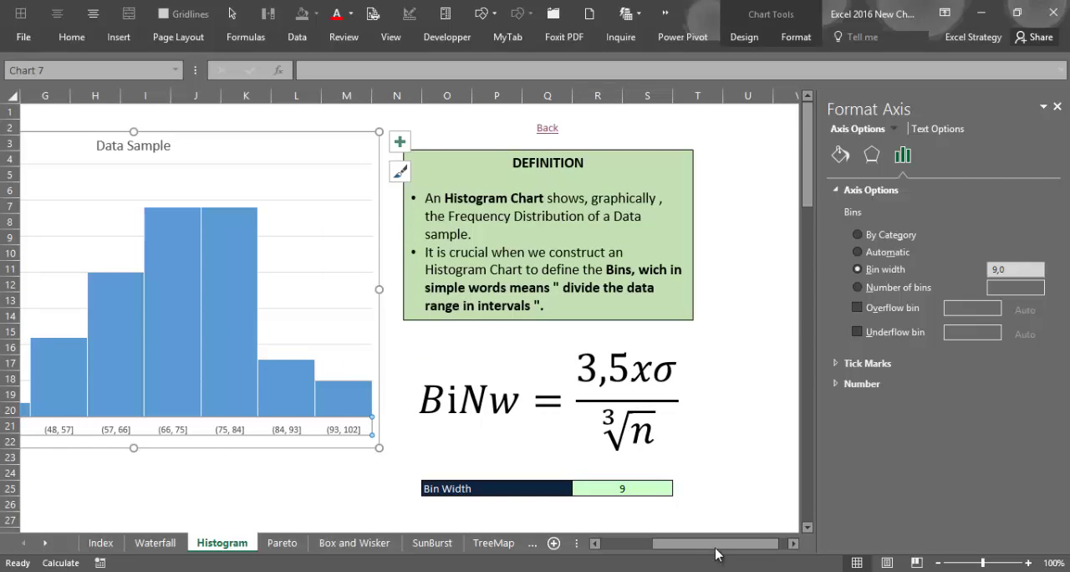
drag(714, 546, 623, 546)
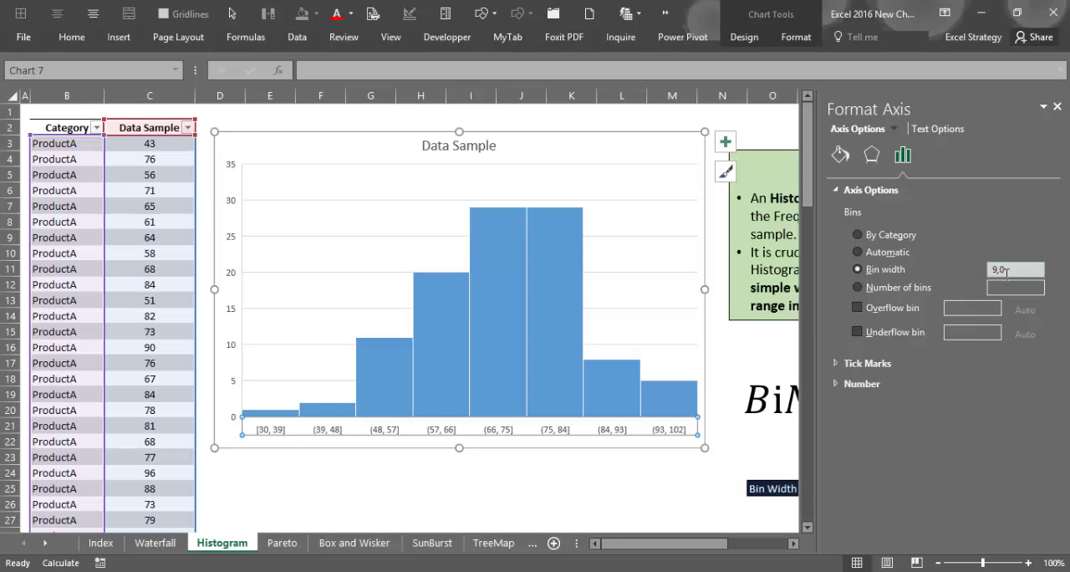
- Define the histogram's bins by Number of bins and set the number to 10
click(858, 287)
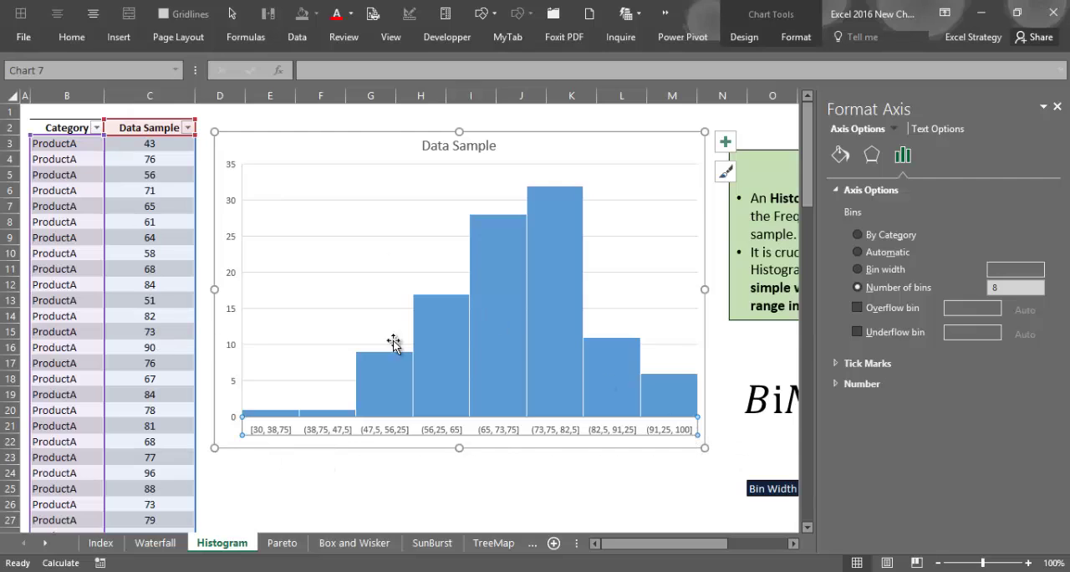
click(1002, 292)
key(Return)
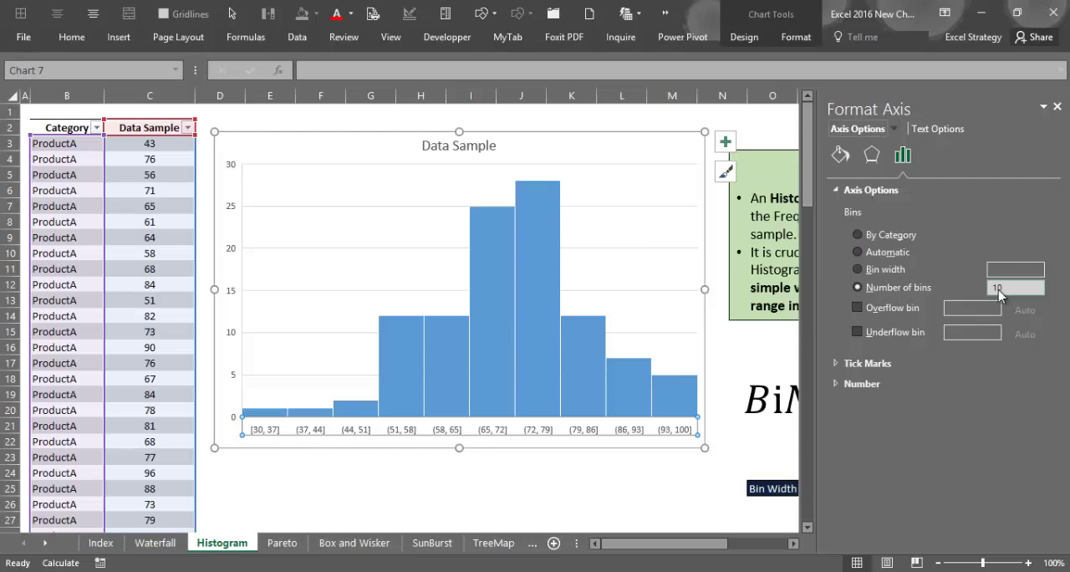
- Enable the overflow bin on the histogram's horizontal axis, set it to 85, and reset it to its automatic value
click(566, 156)
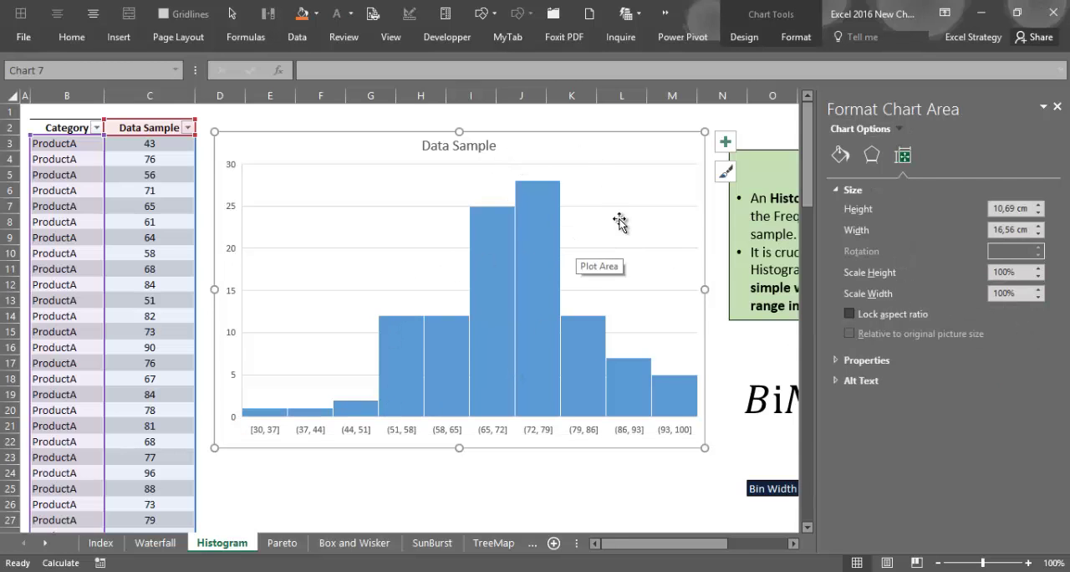
click(583, 431)
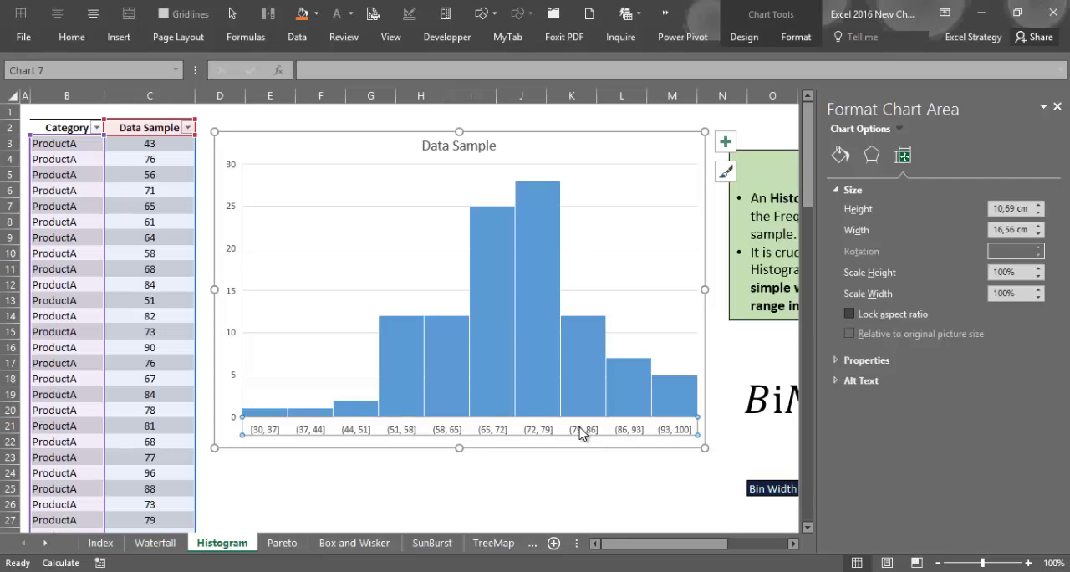
click(842, 189)
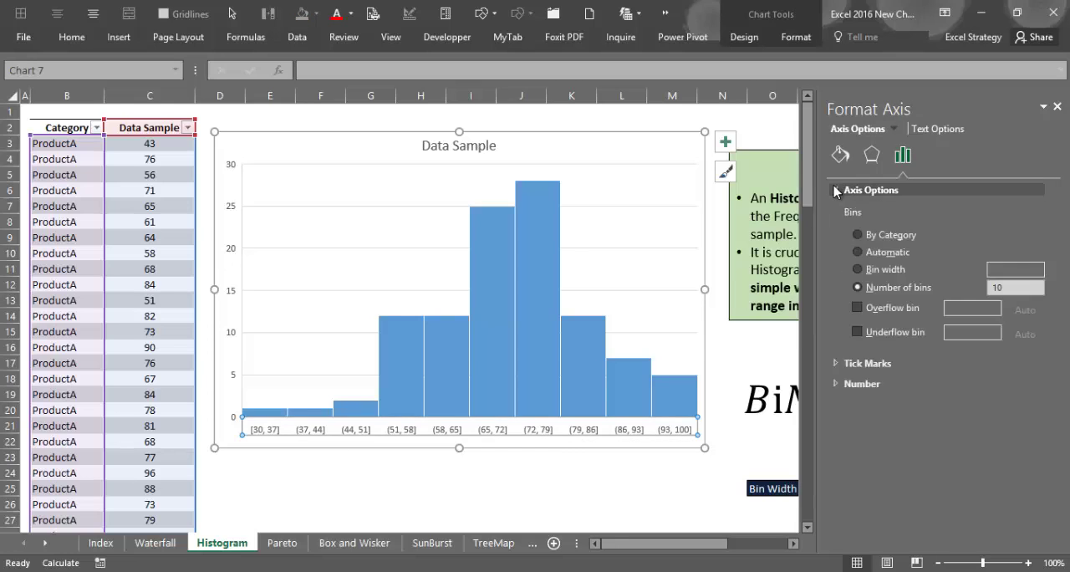
click(858, 308)
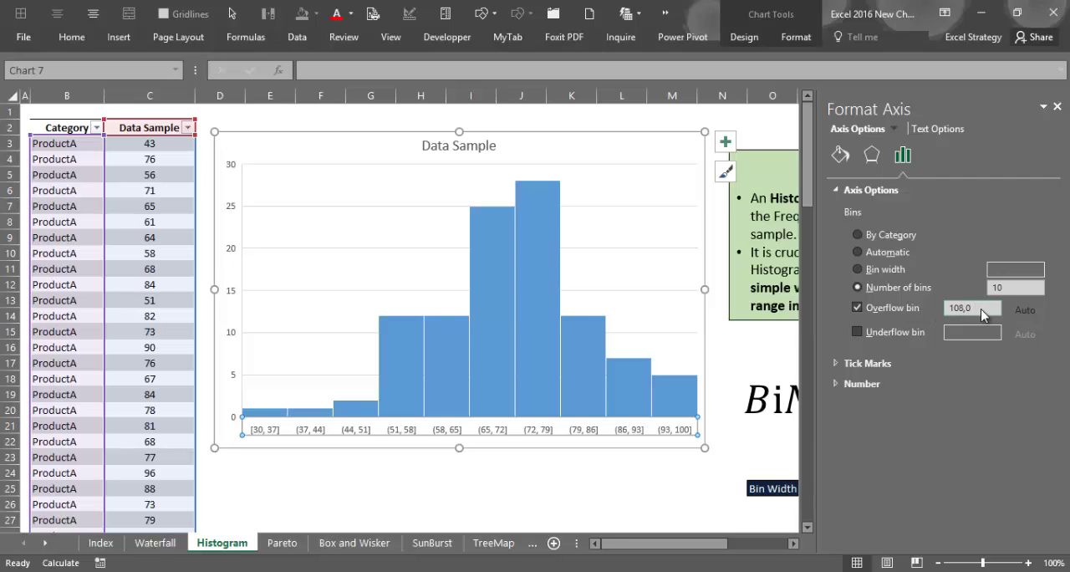
double_click(954, 308)
text(85)
key(Return)
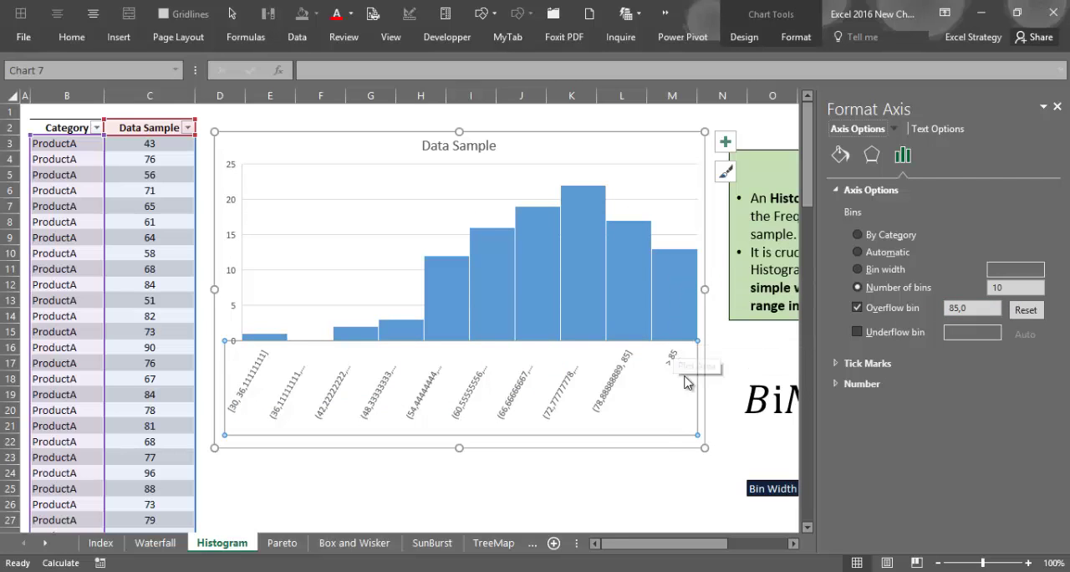
click(1025, 309)
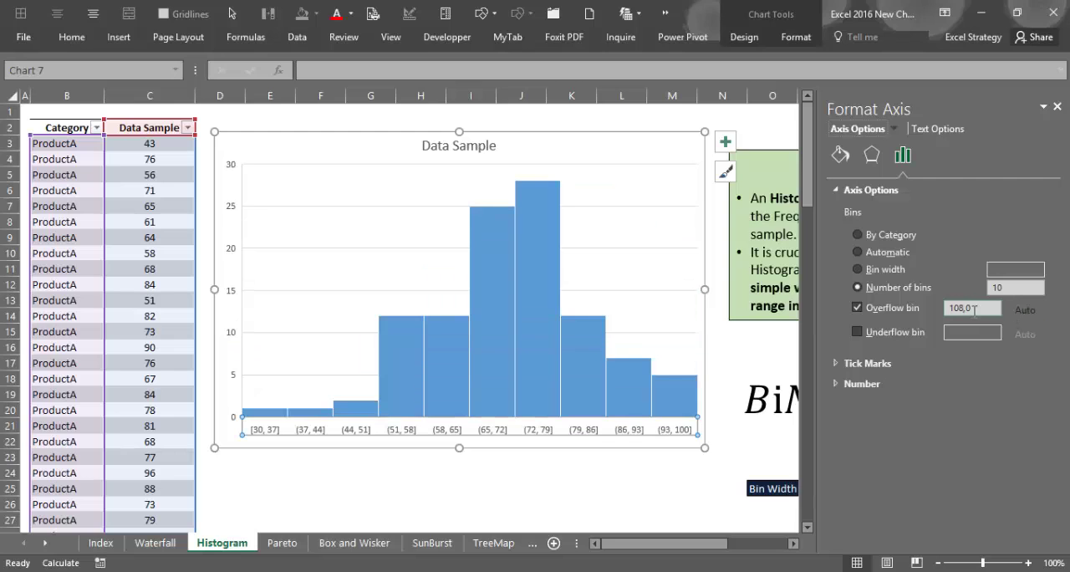
- Try the underflow bin on the histogram's horizontal axis, and disable both the underflow and overflow bins before leaving the chart formatting
click(858, 332)
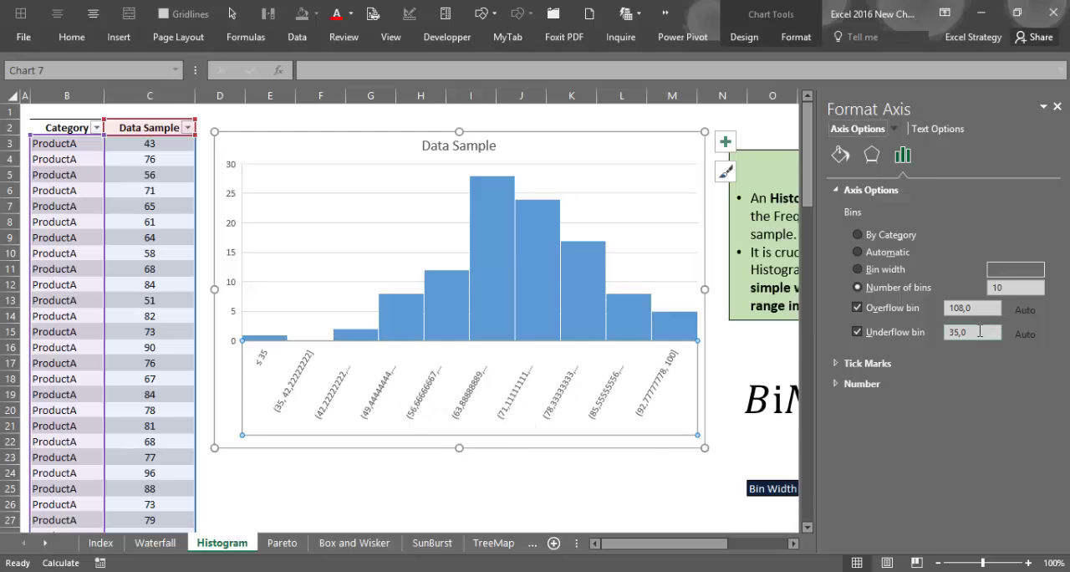
click(858, 331)
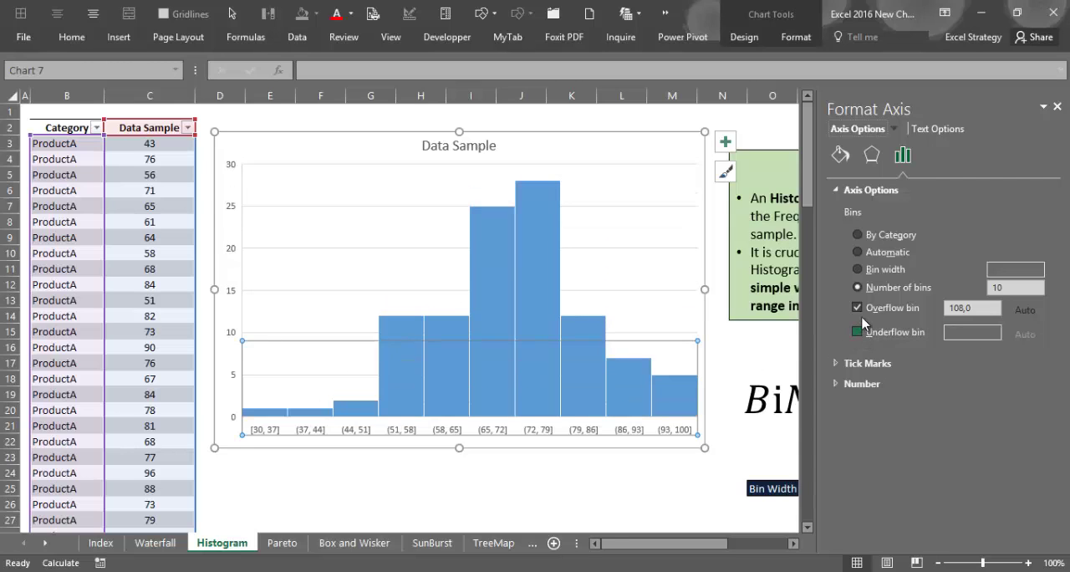
click(858, 307)
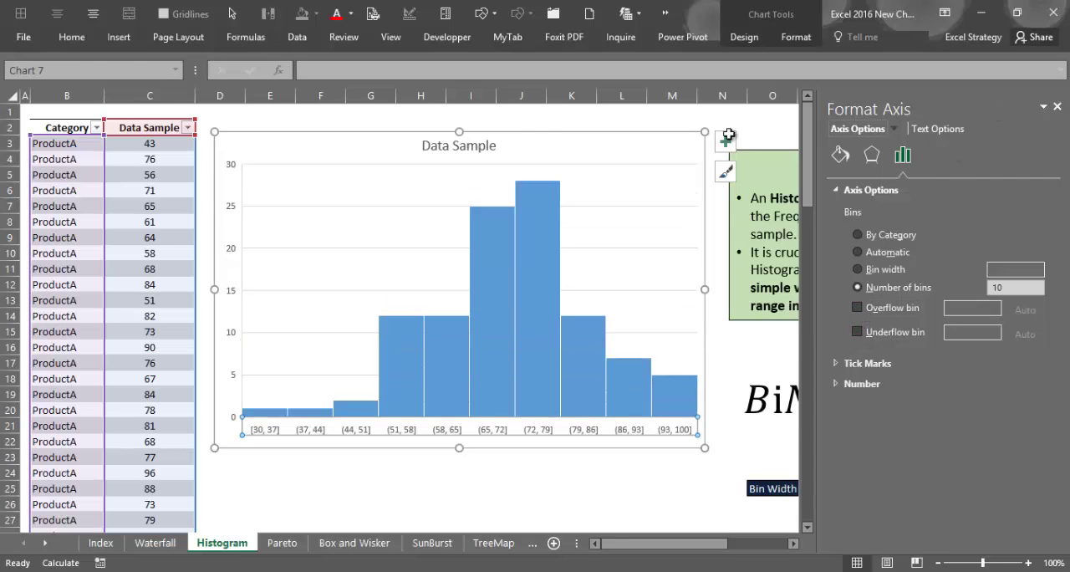
click(1058, 107)
click(423, 111)
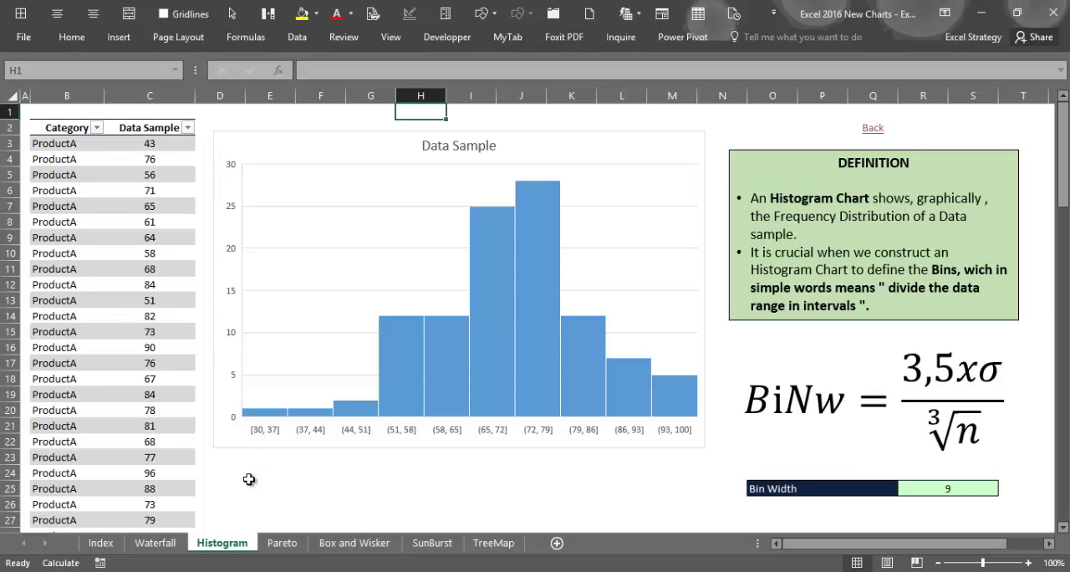
- Switch to the Charts Comparison workbook and inspect the FREQUENCY array formula in F5:F15 of the Histogram Comparison sheet
mouse_move(188, 570)
click(272, 511)
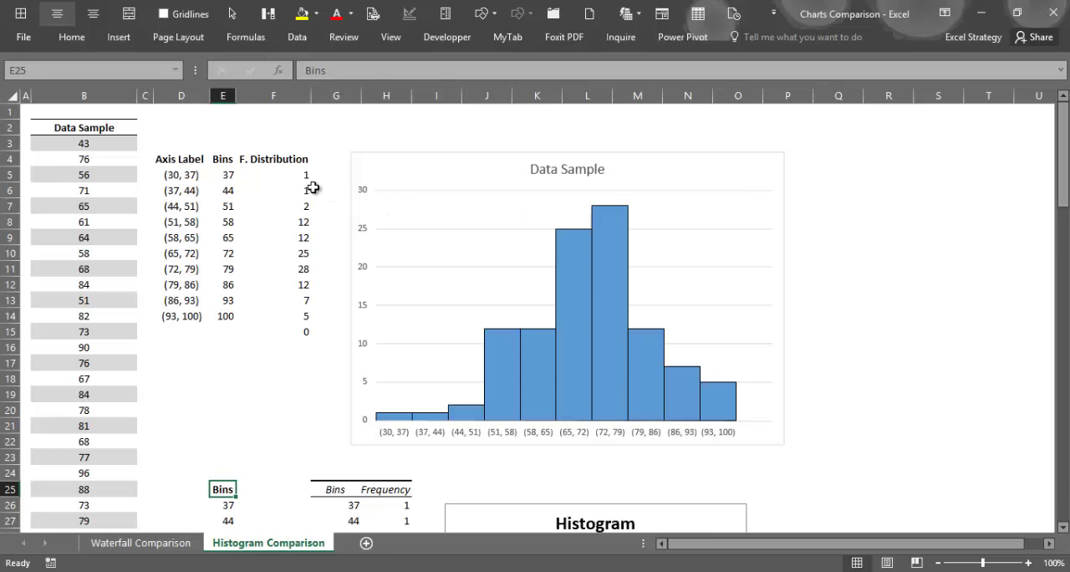
drag(292, 176, 292, 332)
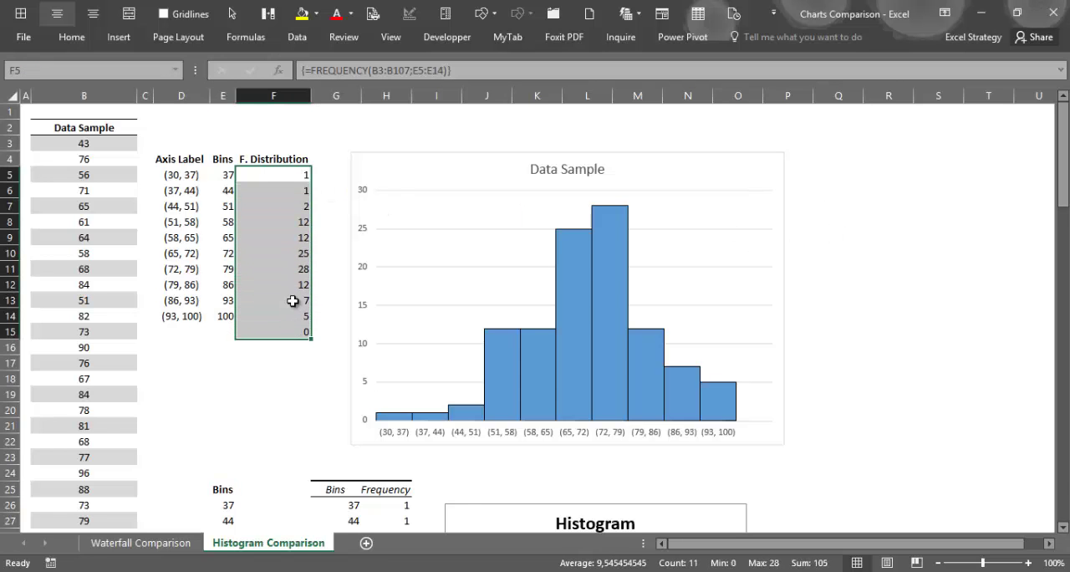
click(293, 177)
key(F2)
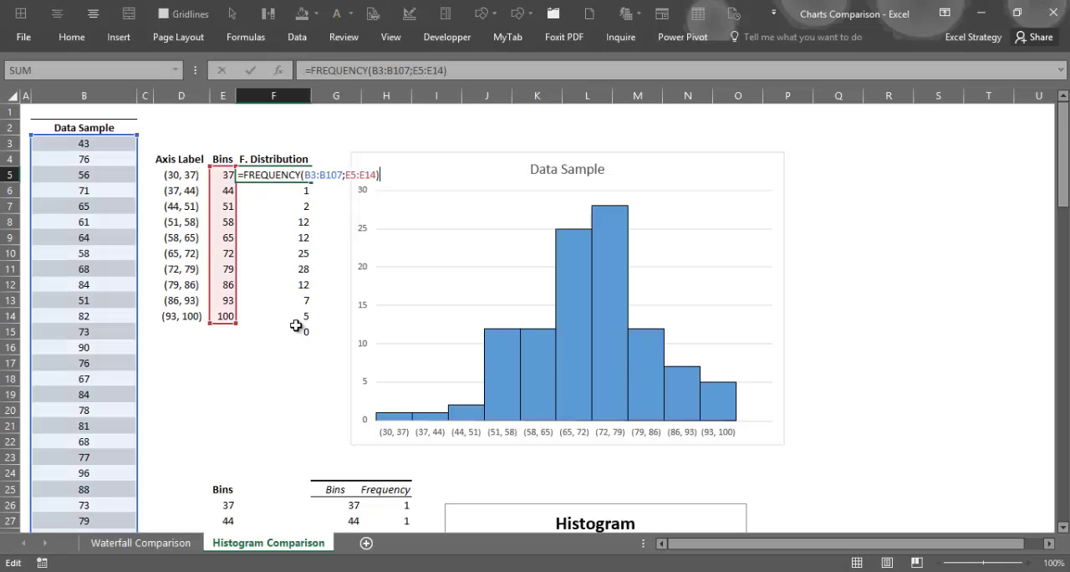
key(ctrl+shift+Return)
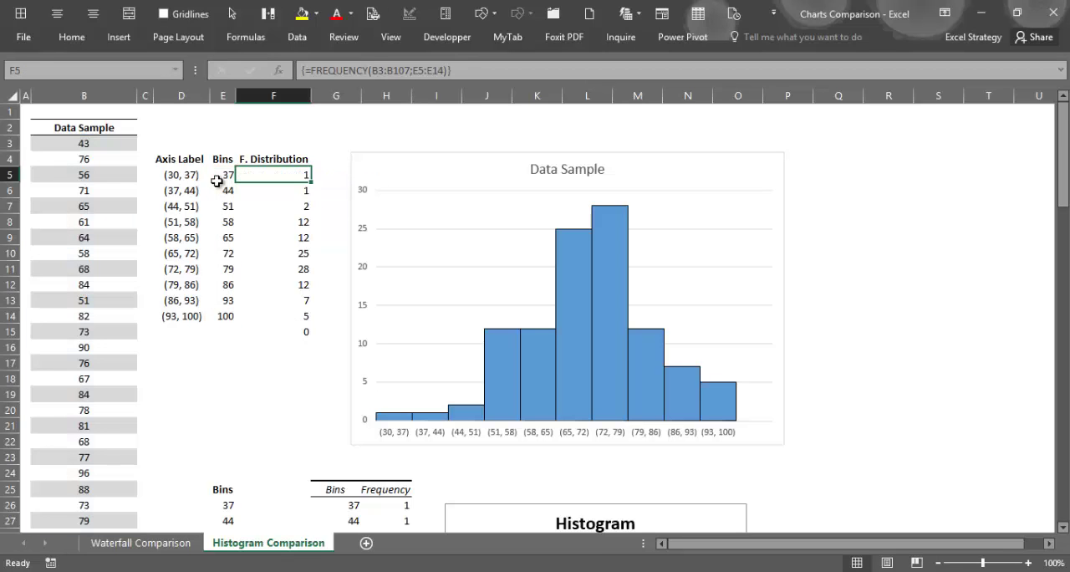
- Review the bins in E5:E14 against the frequency distribution in F5:F15, and recheck the formula in F5 without changing it
drag(222, 174, 222, 311)
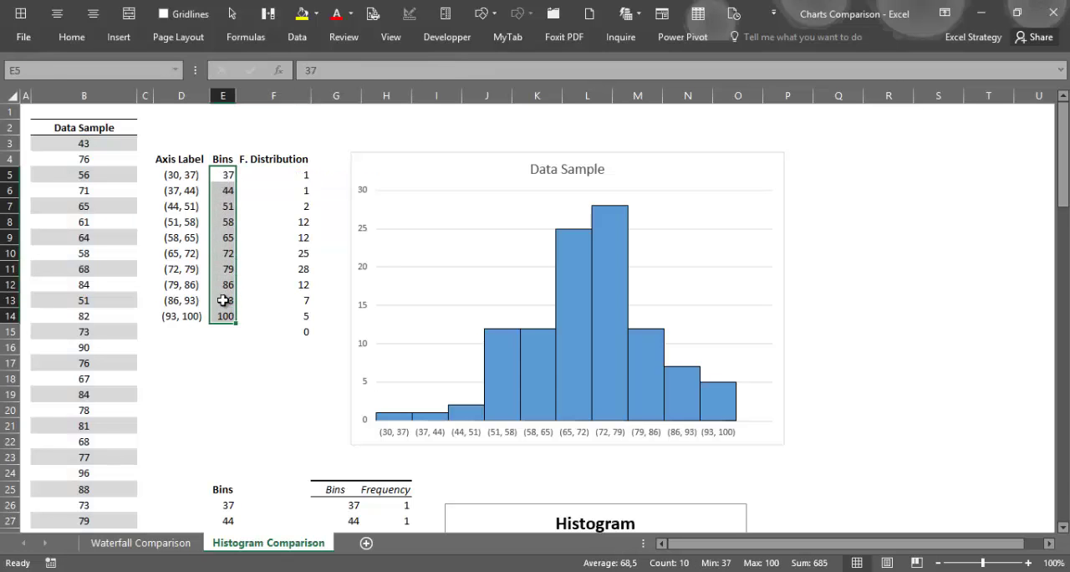
drag(289, 174, 287, 328)
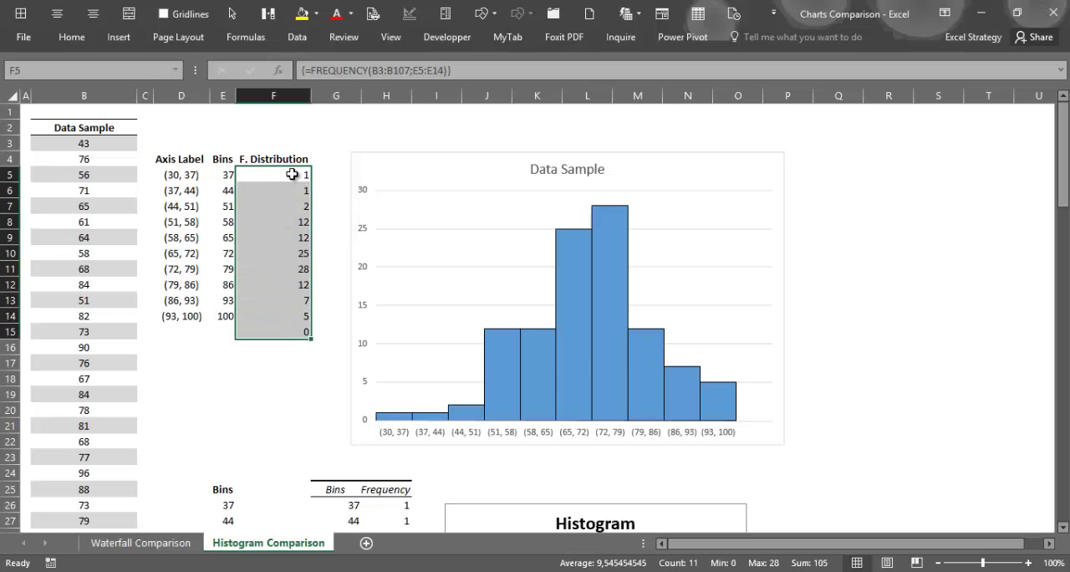
click(292, 174)
double_click(297, 174)
key(Escape)
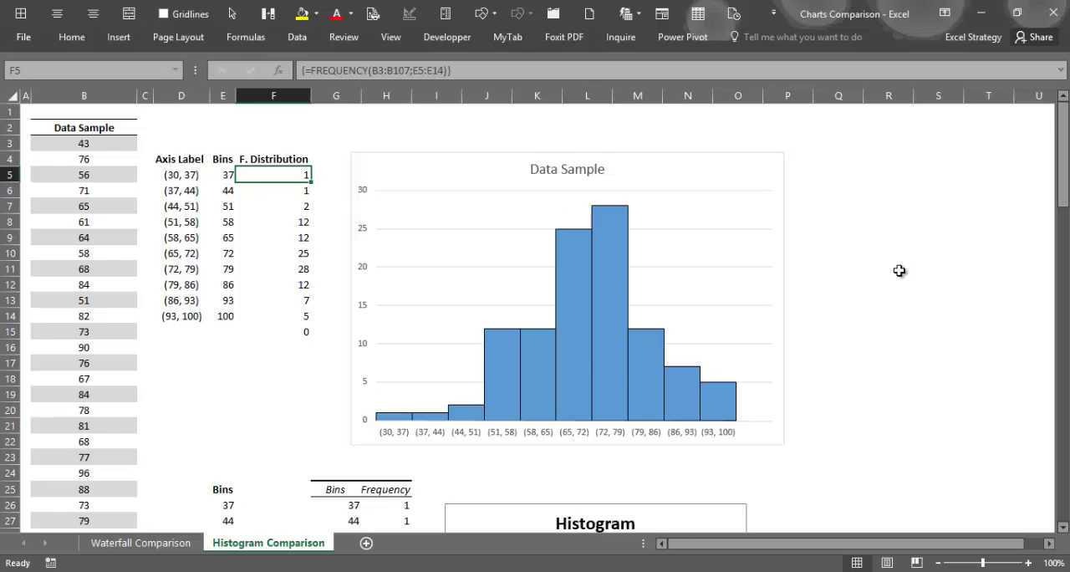
- View the lower bins-and-frequency table with its chart, and examine the Data Analysis Histogram tool's settings without running it
scroll(901, 272, down, 6)
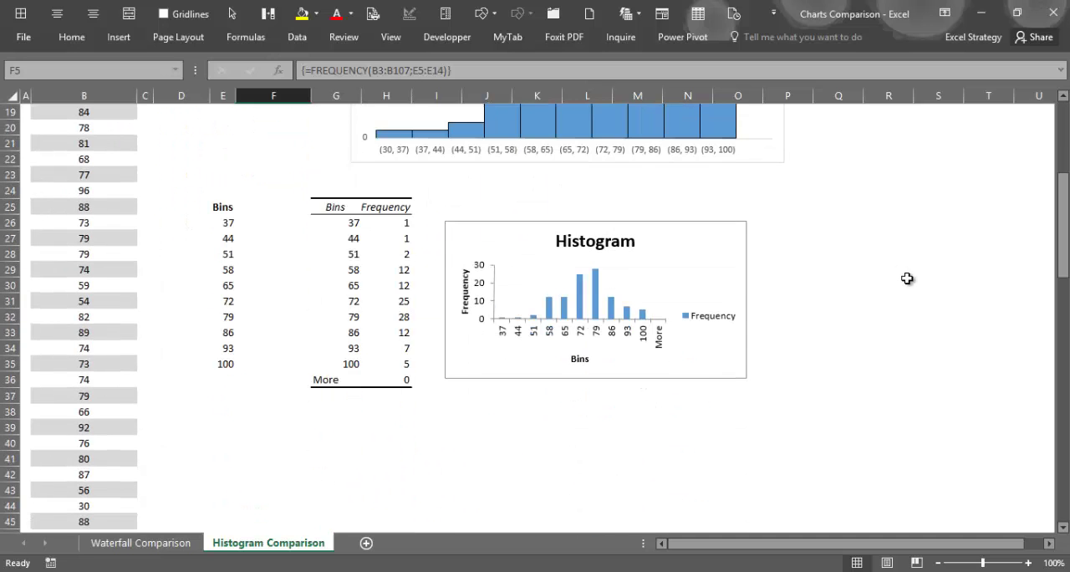
click(119, 39)
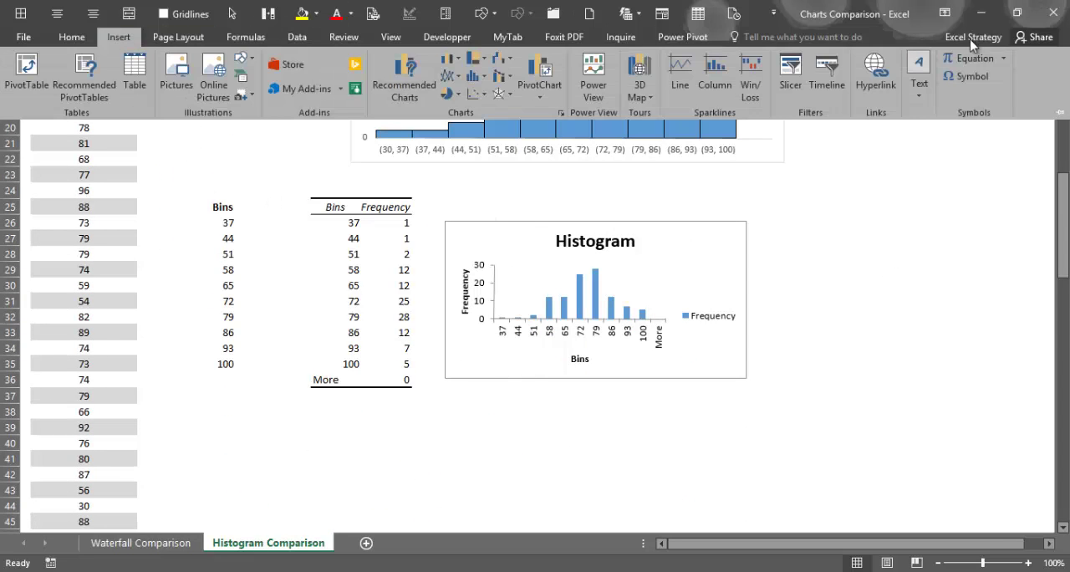
click(297, 37)
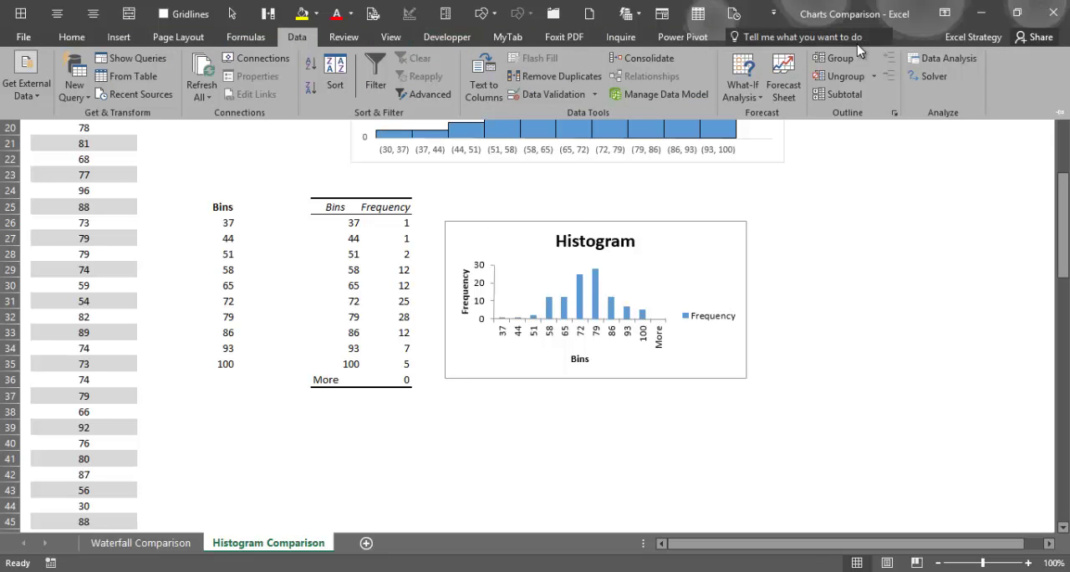
click(972, 63)
drag(902, 126, 959, 110)
scroll(974, 169, down, 1)
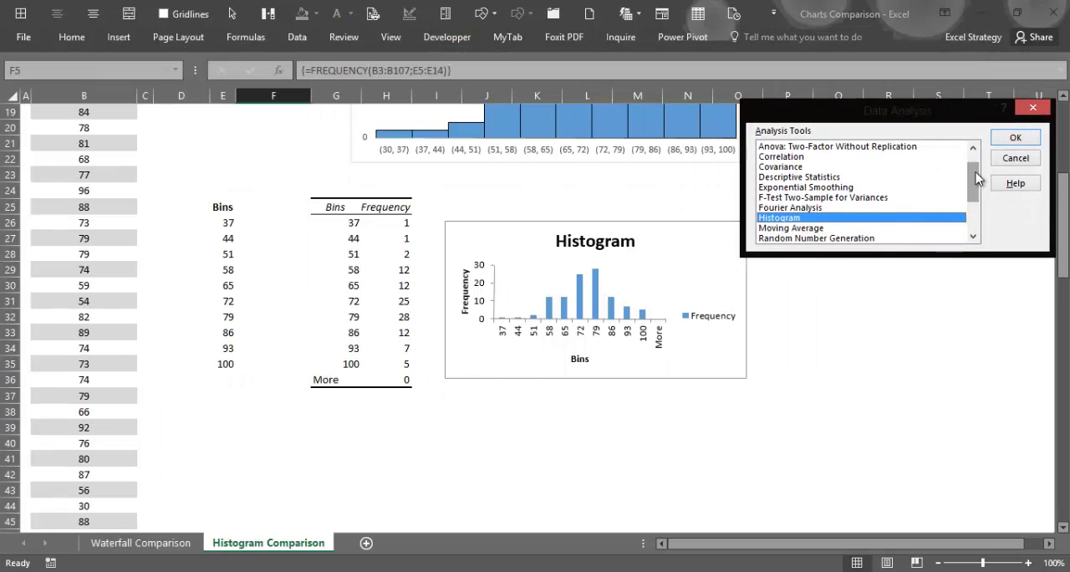
click(1007, 140)
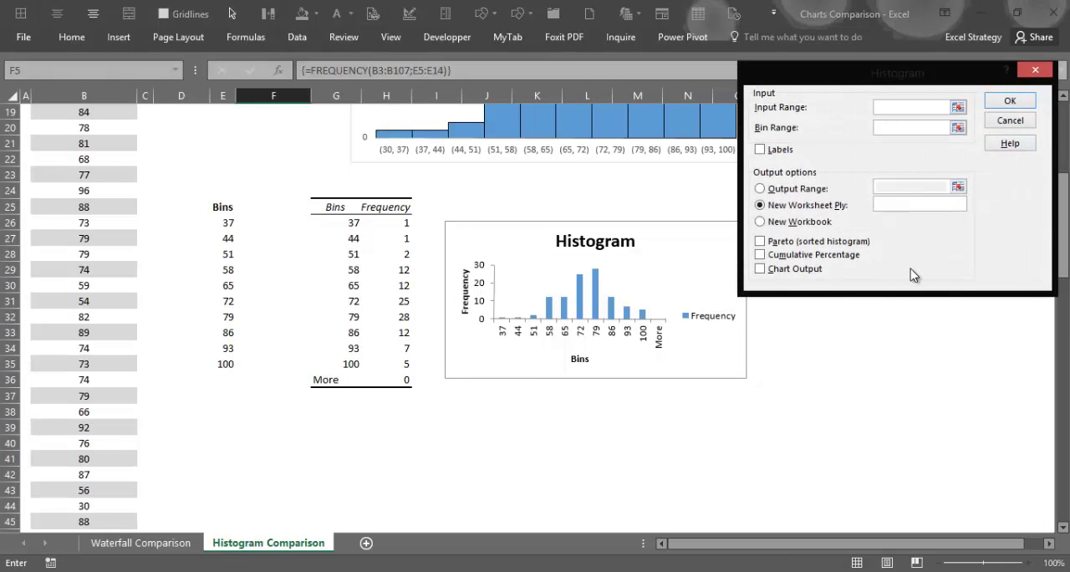
click(1012, 123)
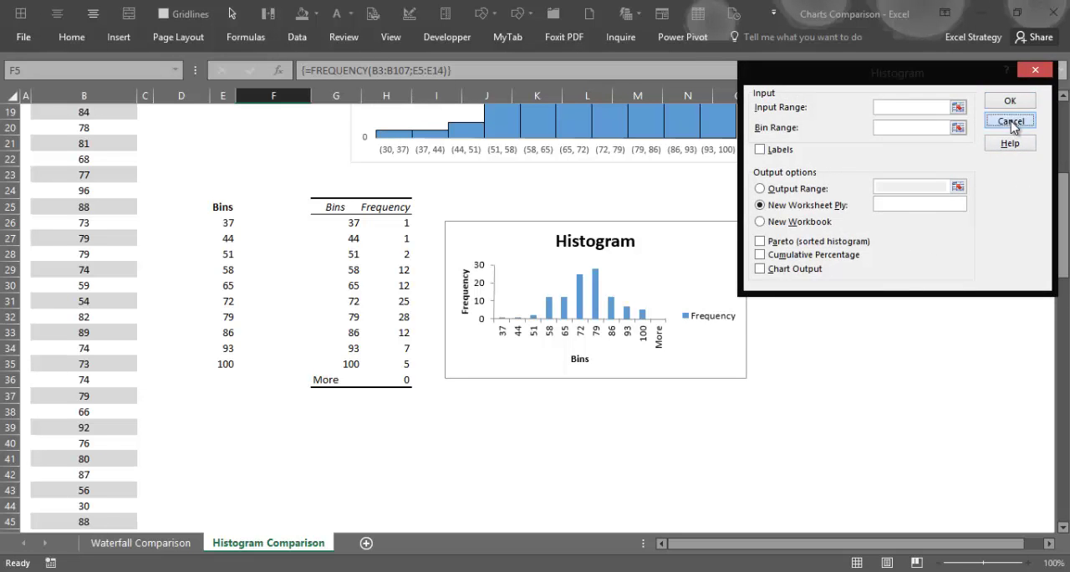
click(1029, 158)
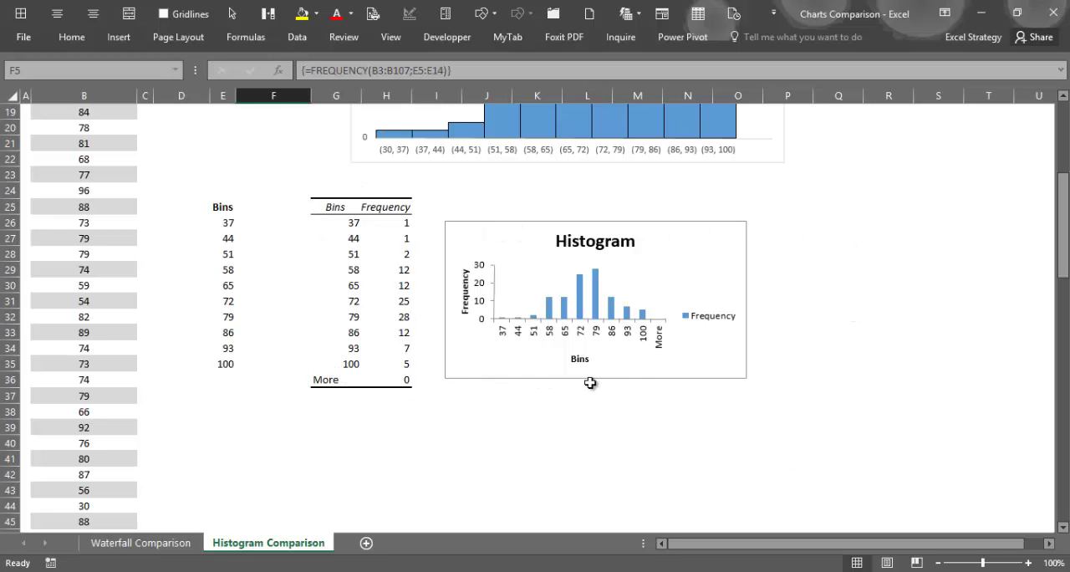
- Look again at the upper Data Sample column chart and return to the Histogram sheet of the Excel 2016 New Charts workbook
scroll(731, 402, up, 6)
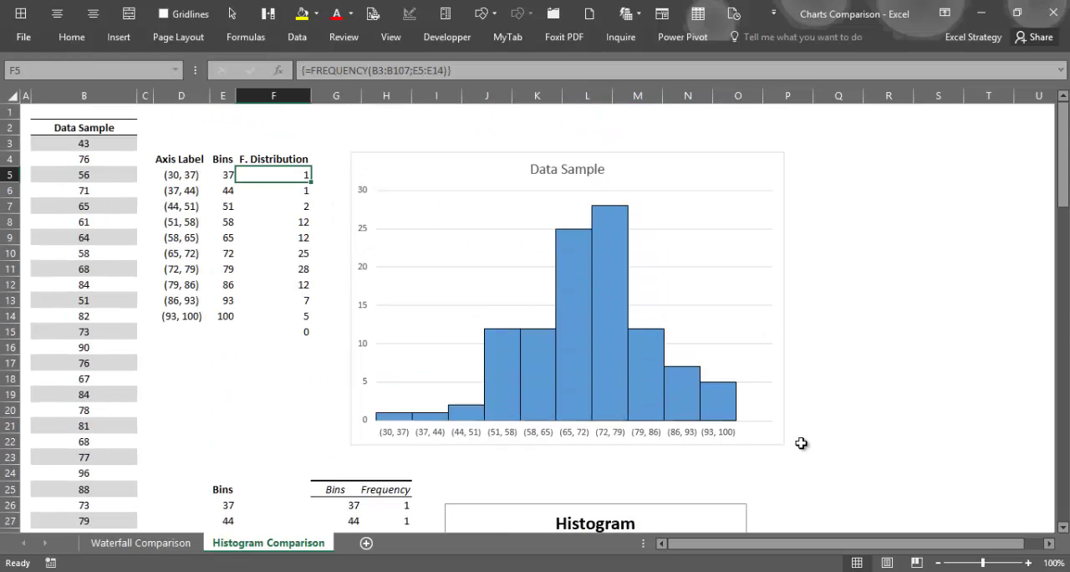
click(180, 571)
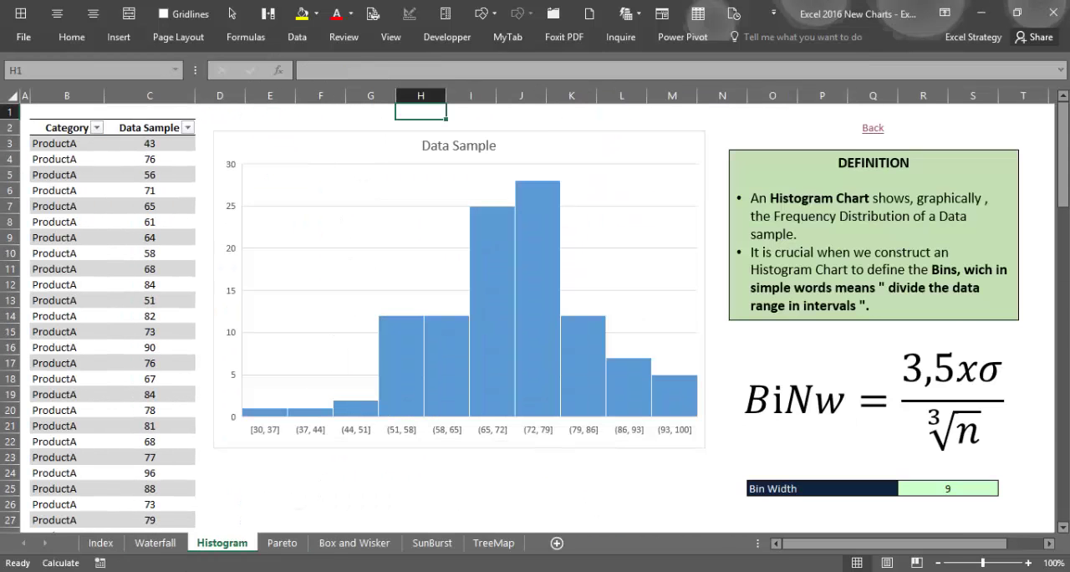